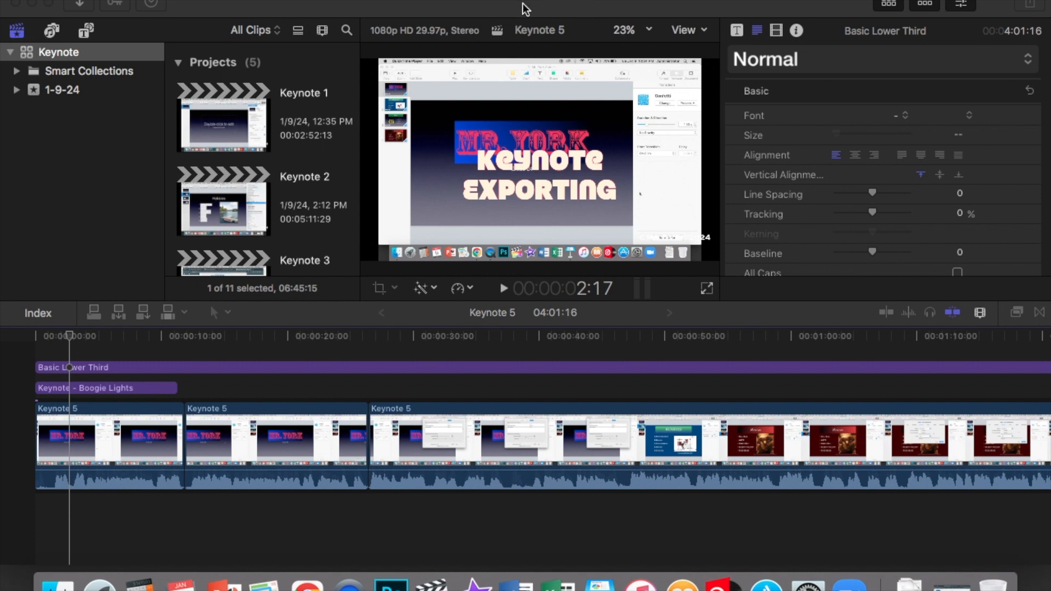
# Review the library's five projects, selecting Keynote 1 through Keynote 5 in turn to preview each one.
pyautogui.scroll(-8, 265, 189)
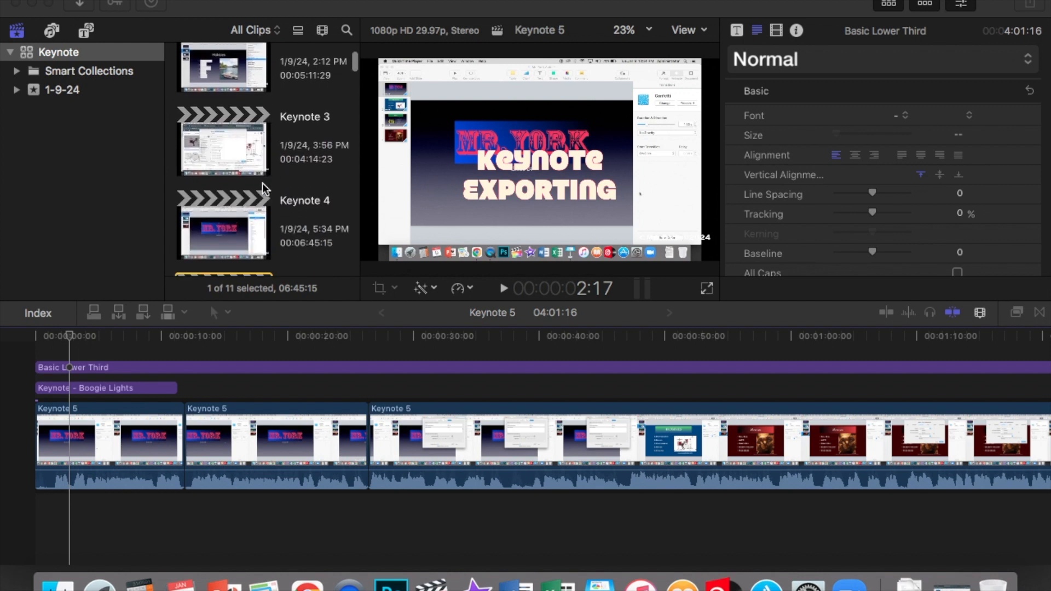
pyautogui.scroll(3, 266, 189)
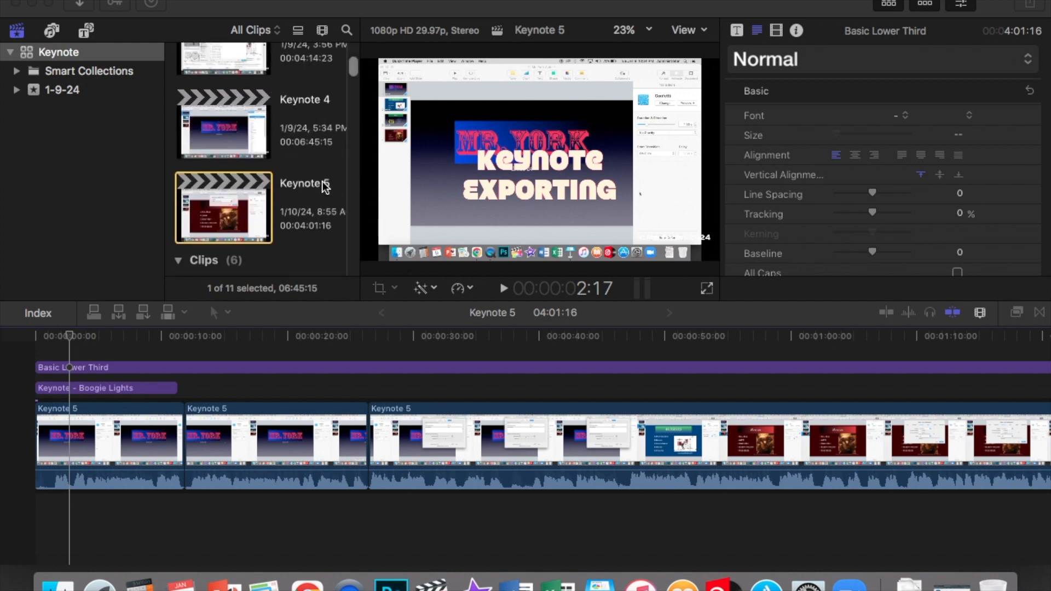
pyautogui.scroll(5, 323, 182)
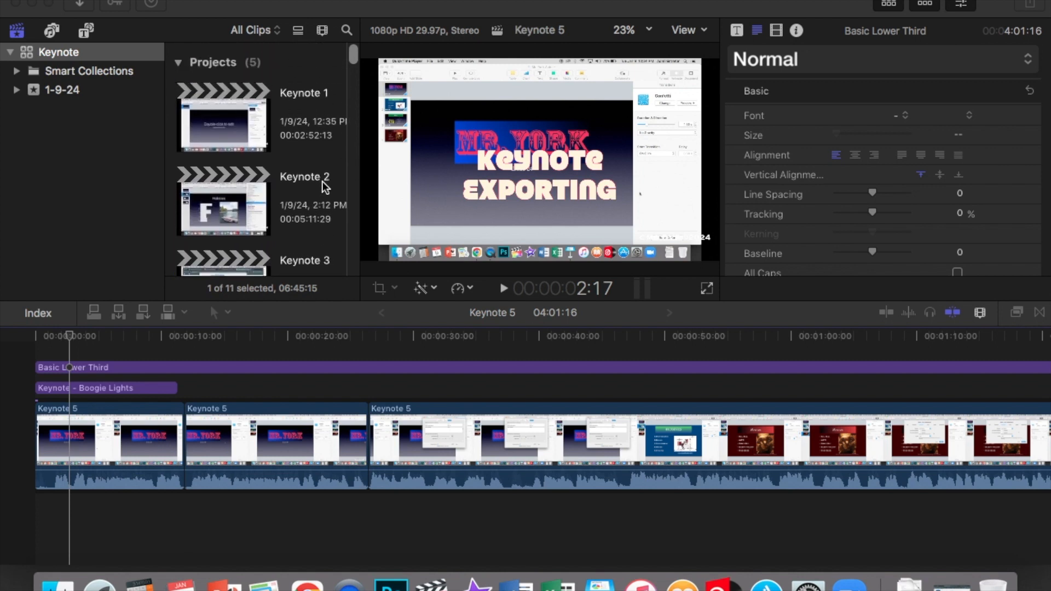
pyautogui.click(243, 126)
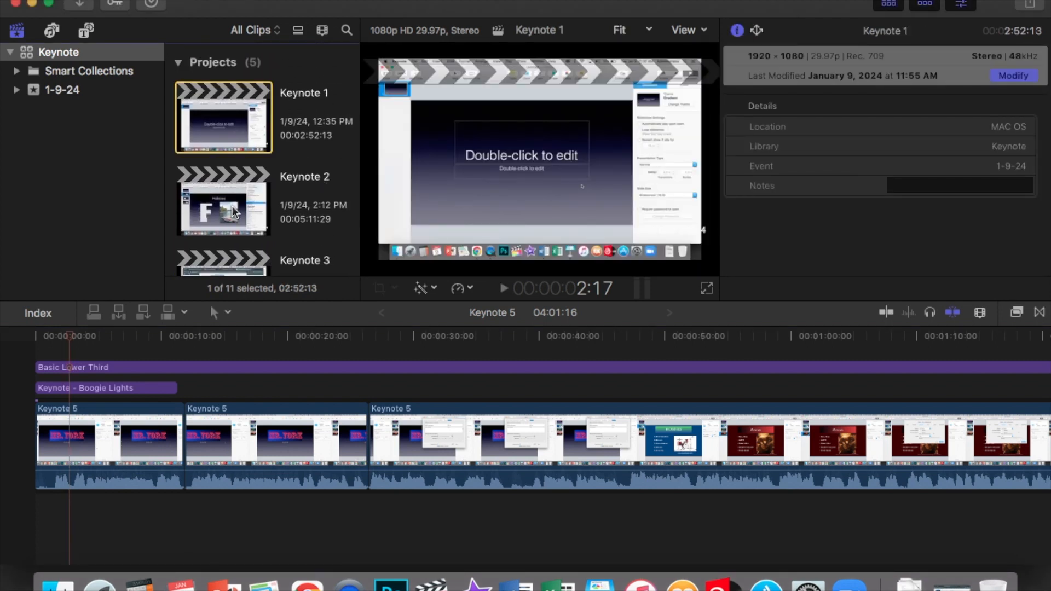
pyautogui.click(232, 206)
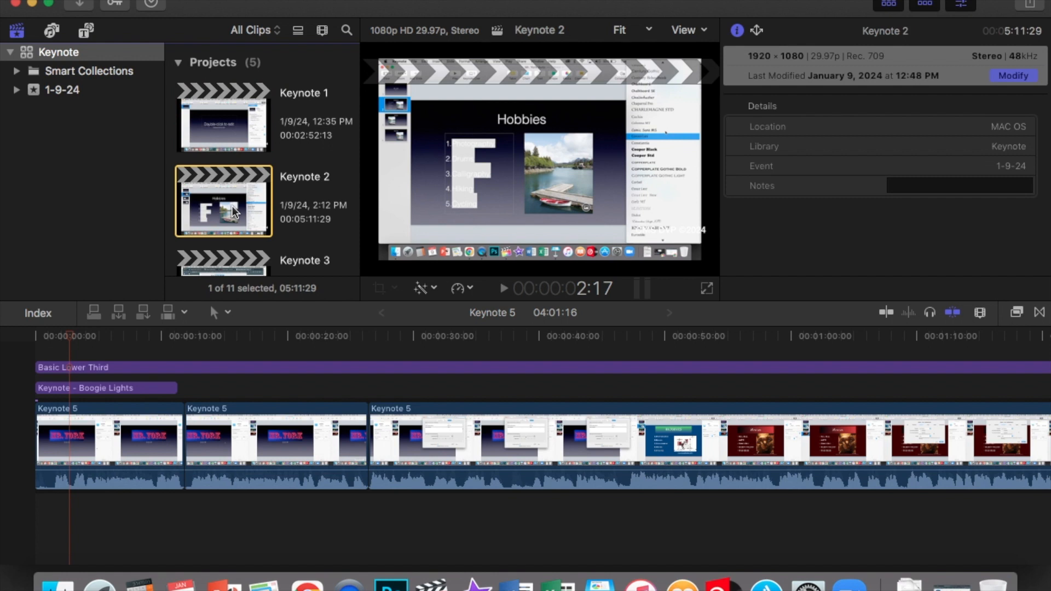
pyautogui.scroll(-2, 232, 206)
pyautogui.click(235, 54)
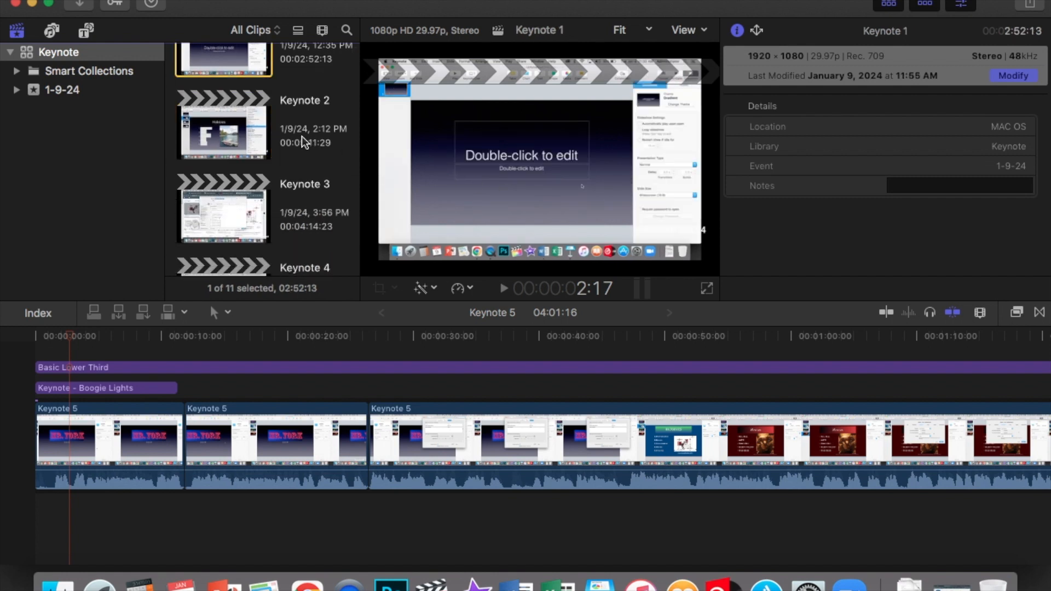
pyautogui.click(231, 134)
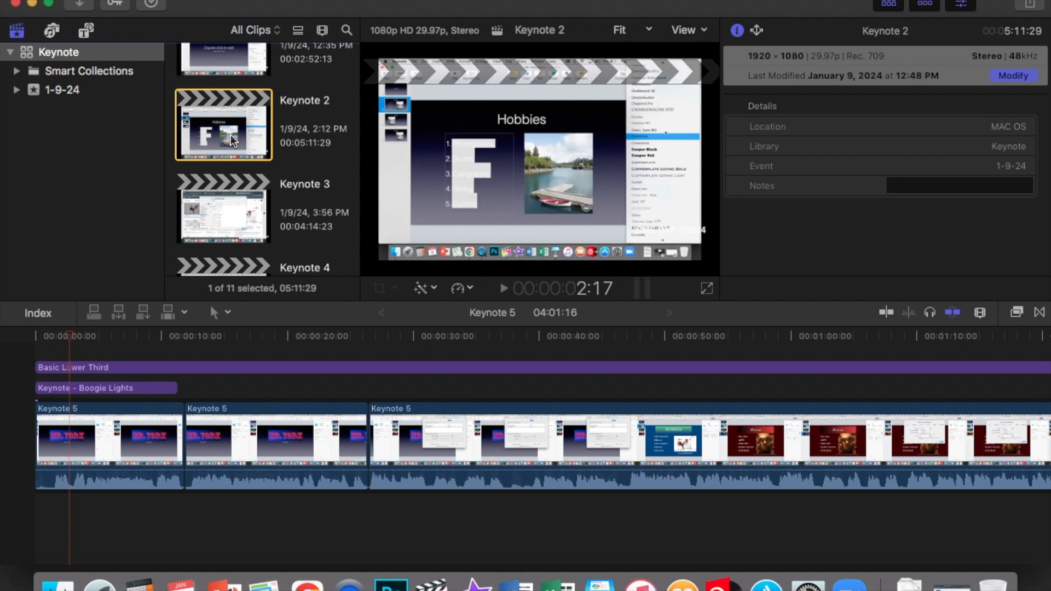
pyautogui.scroll(-4, 231, 135)
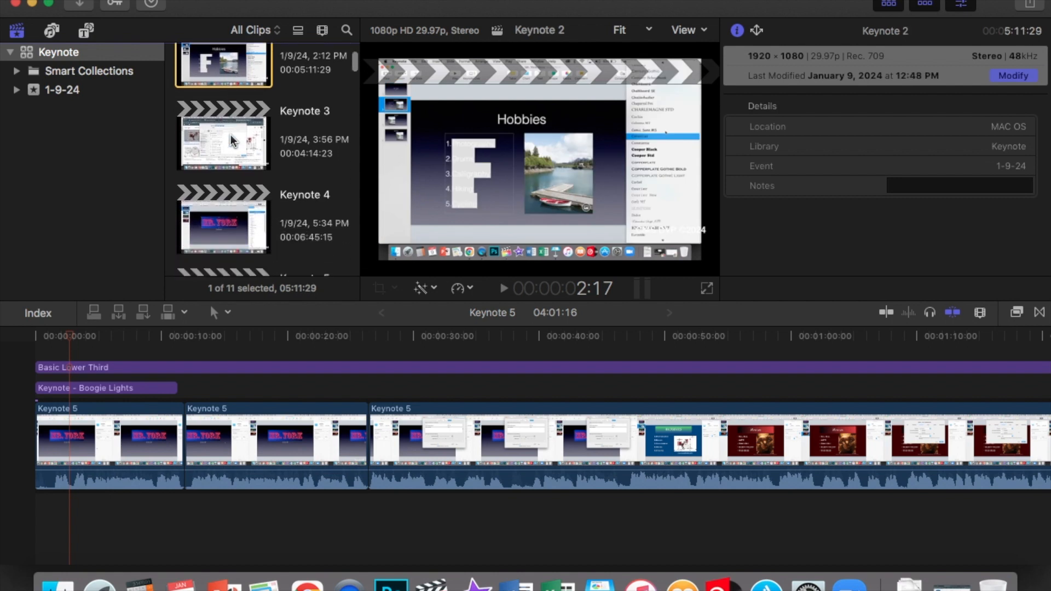
pyautogui.click(231, 136)
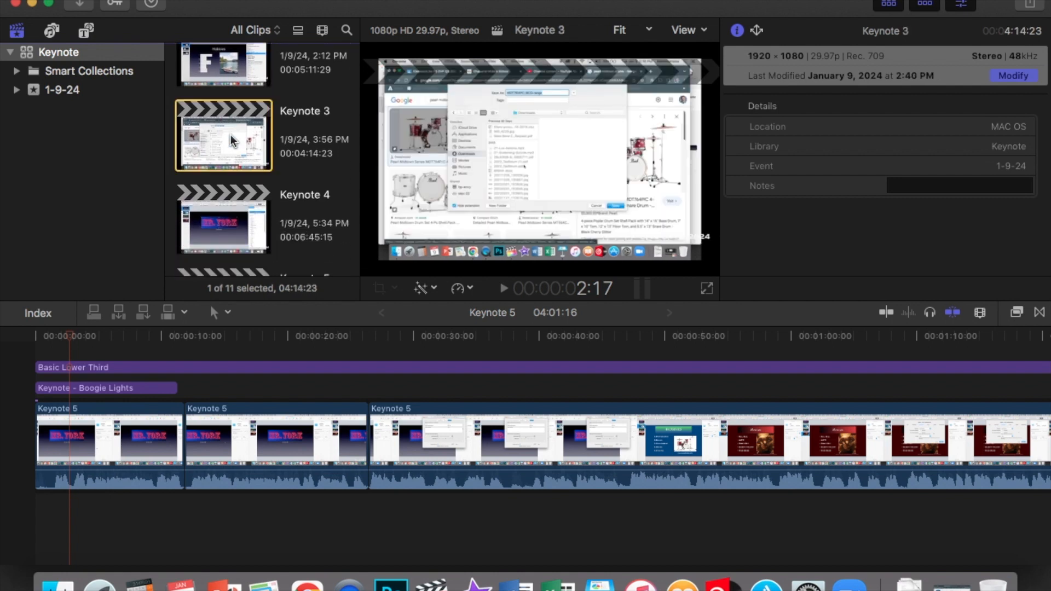
pyautogui.scroll(-5, 231, 136)
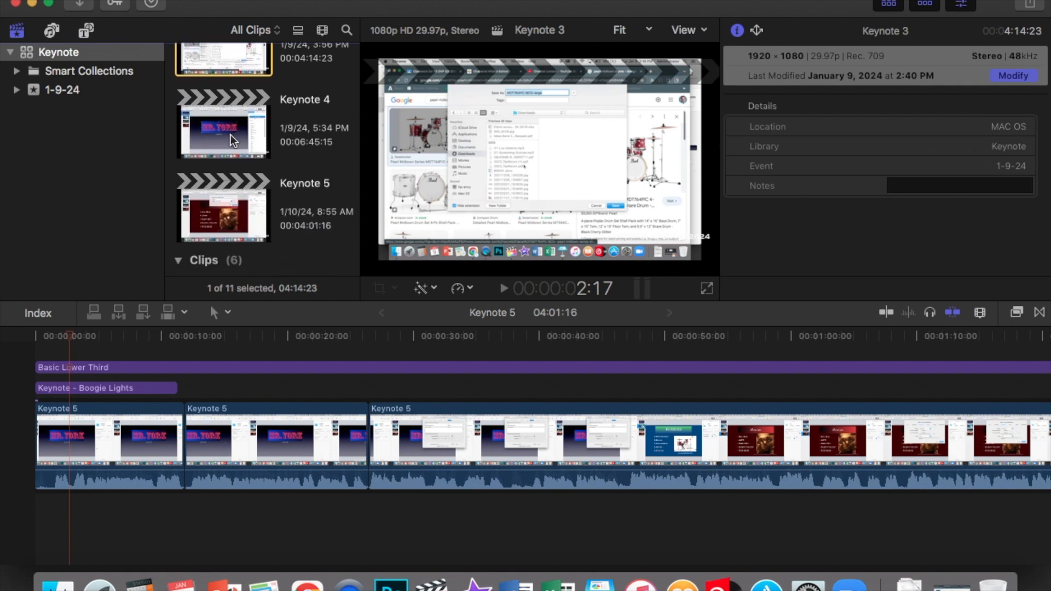
pyautogui.click(234, 140)
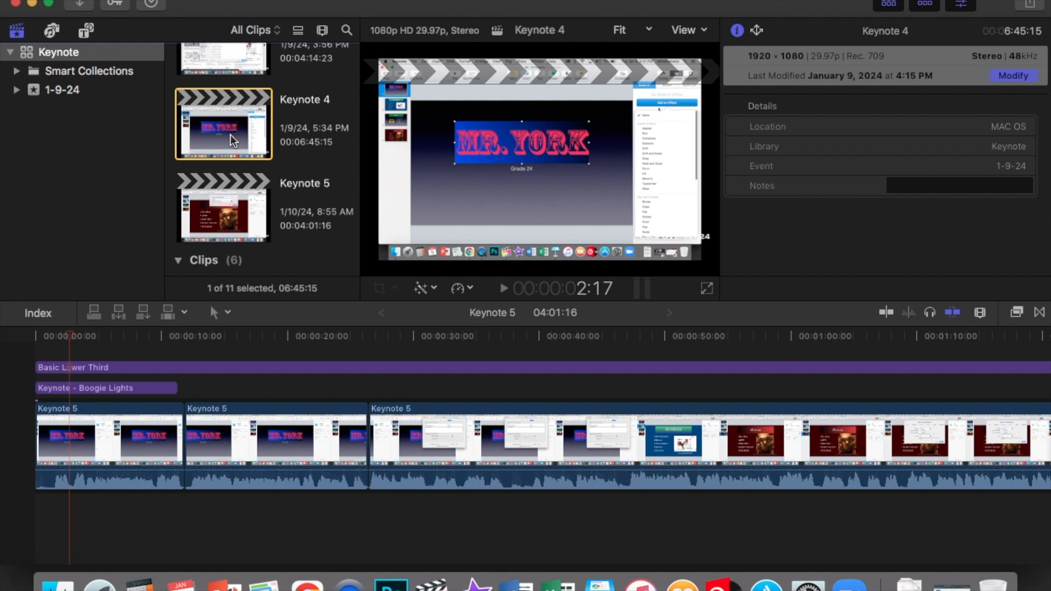
pyautogui.scroll(-5, 234, 141)
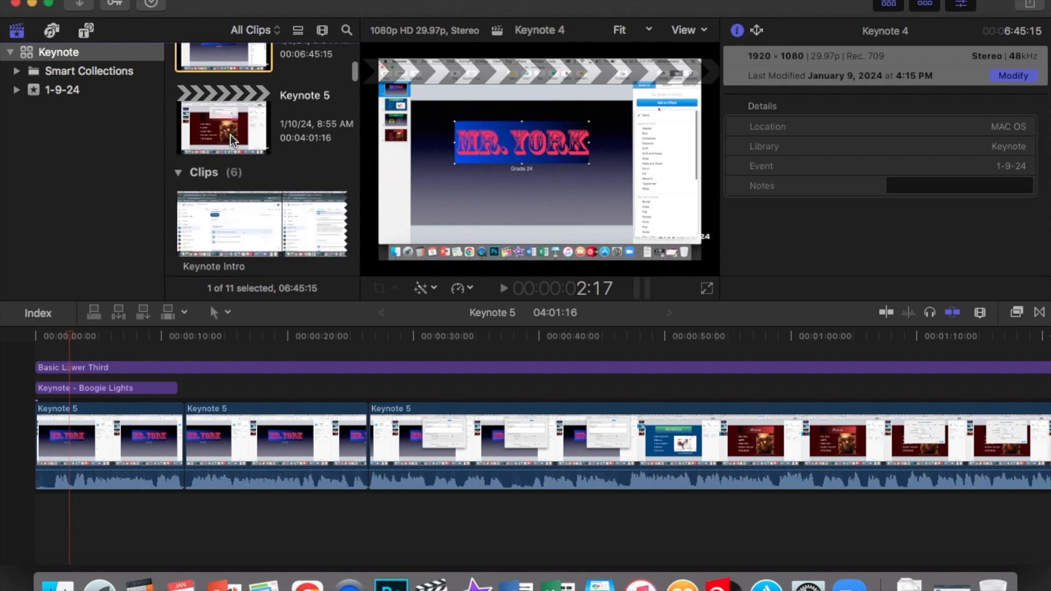
pyautogui.click(232, 140)
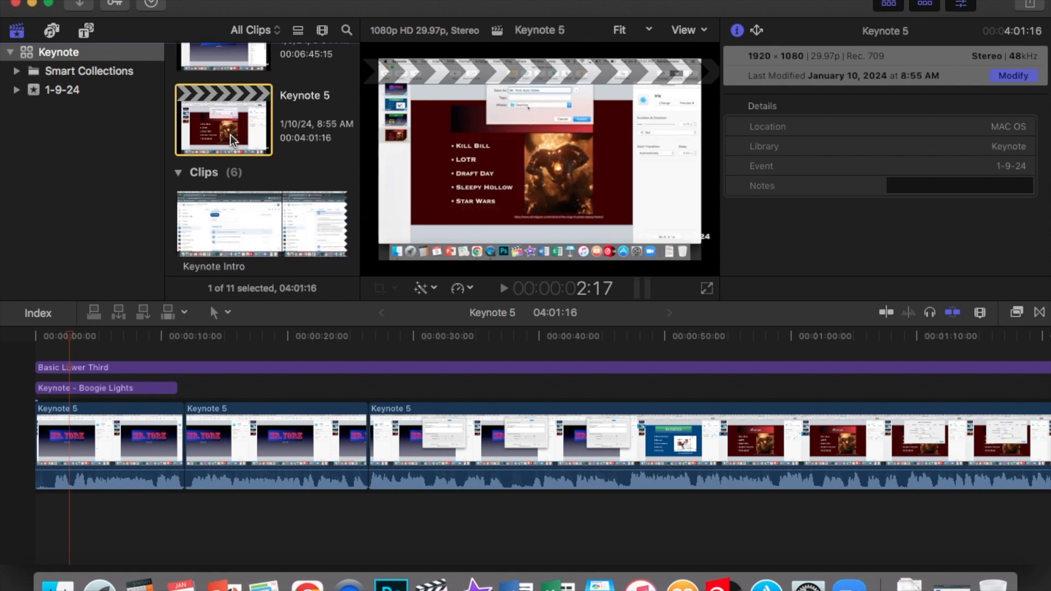
pyautogui.scroll(15, 314, 151)
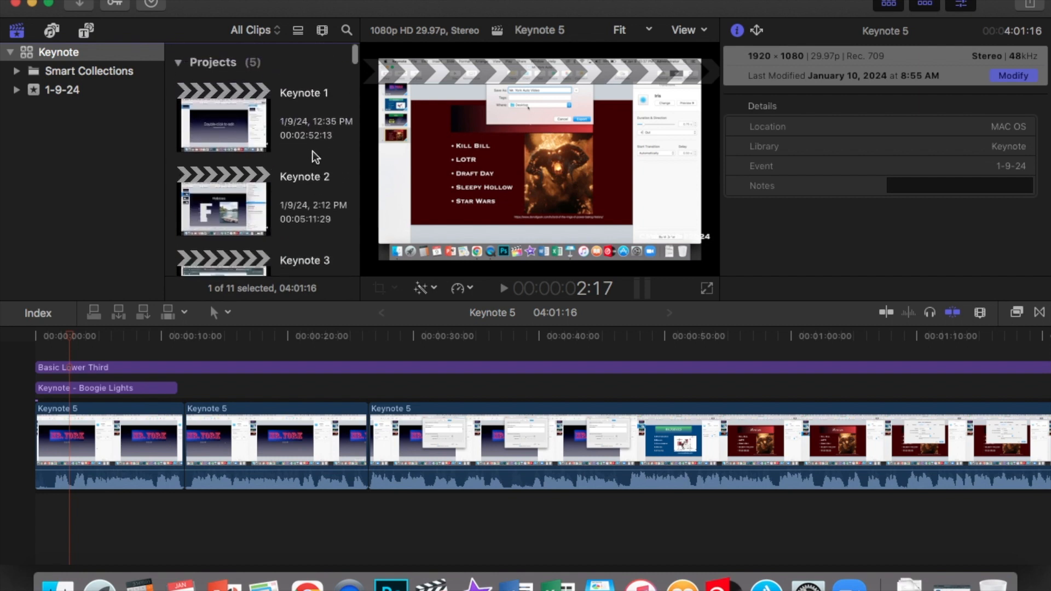
pyautogui.scroll(-3, 314, 151)
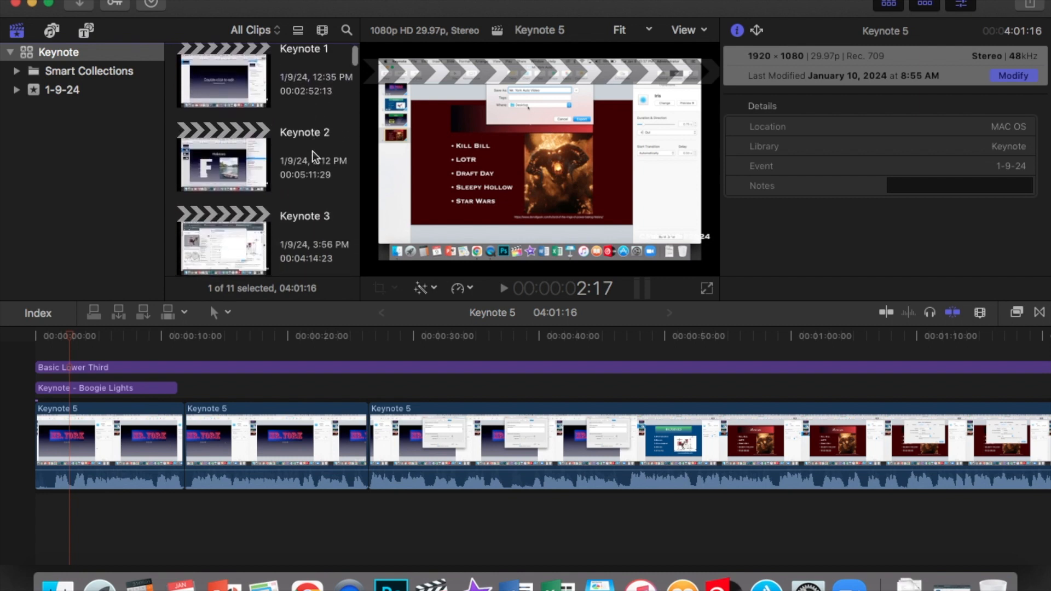
pyautogui.scroll(-5, 313, 151)
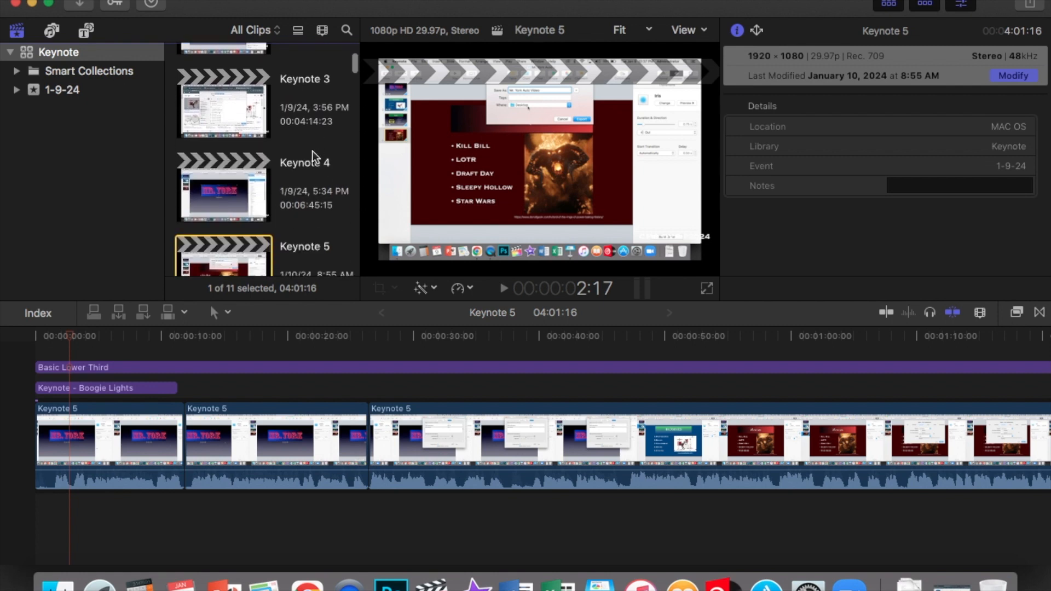
# Minimize the editor, set the exported Auto Video file aside on the desktop, and inspect the Original Footage and Edited Footage folders.
pyautogui.click(32, 4)
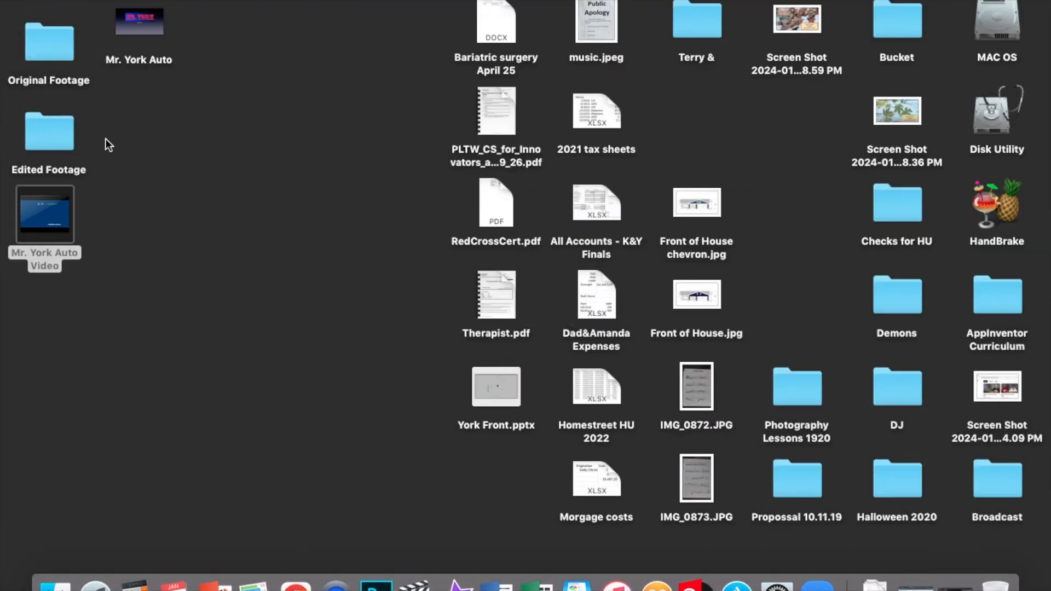
pyautogui.moveTo(64, 211); pyautogui.dragTo(362, 39)
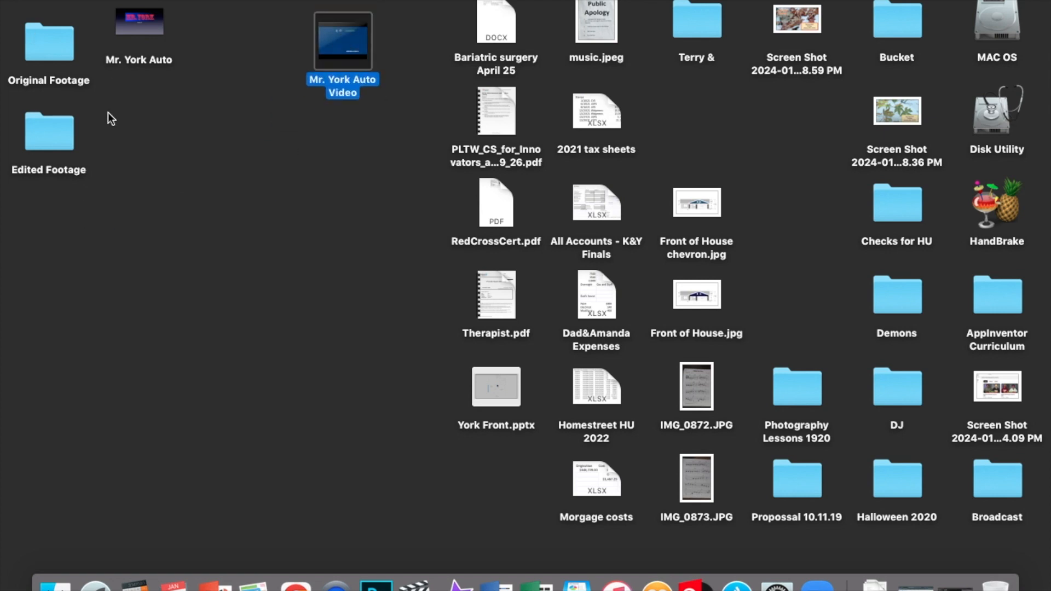
pyautogui.doubleClick(48, 44)
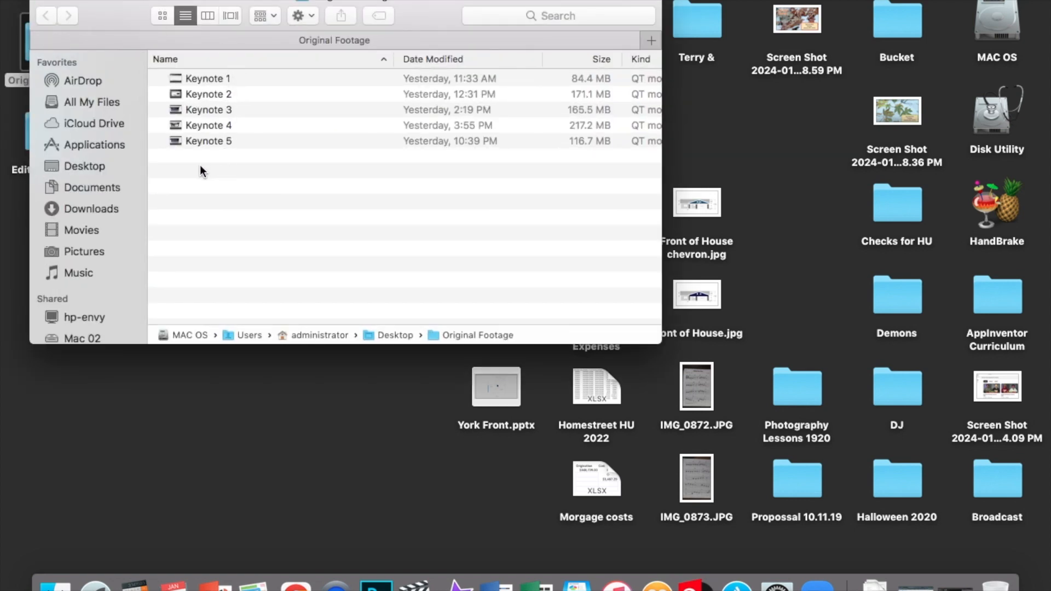
pyautogui.click(42, 2)
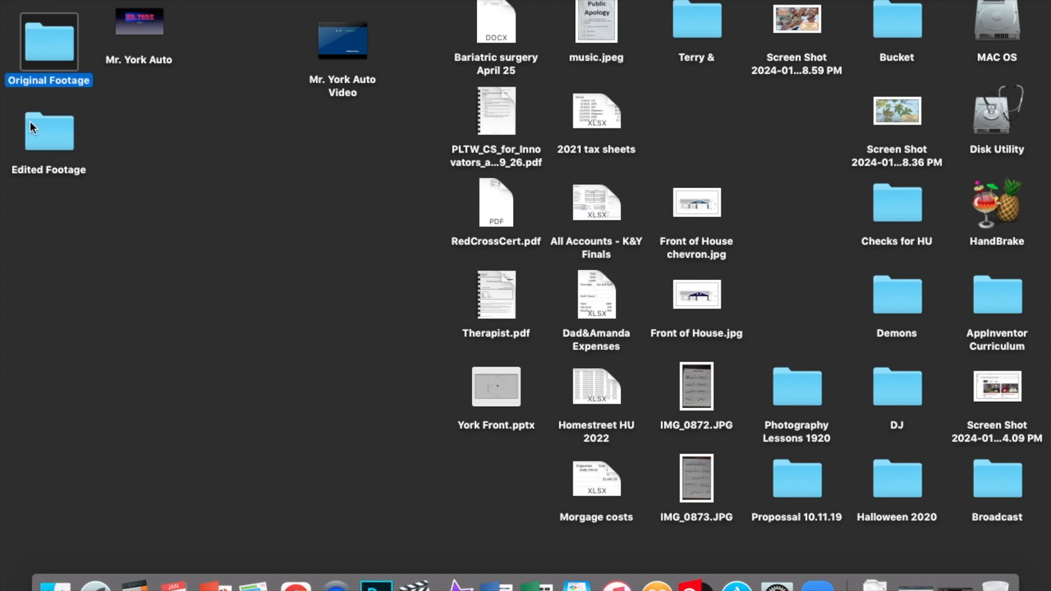
pyautogui.doubleClick(58, 126)
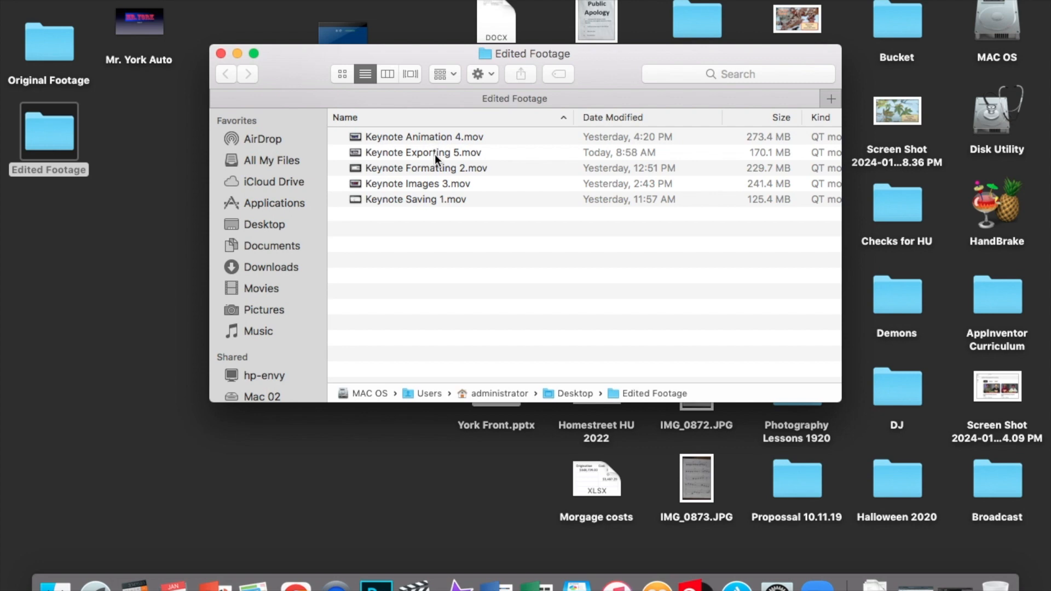
# Switch to YouTube Studio in the browser, review the Keynote videos in the channel content, and minimize the browser.
pyautogui.click(953, 583)
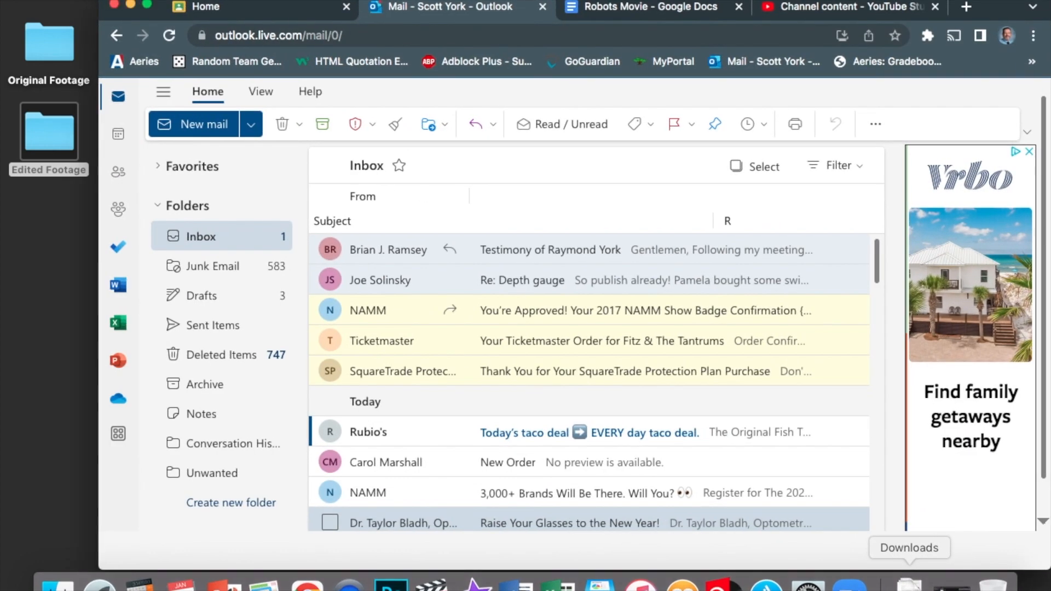
pyautogui.click(842, 11)
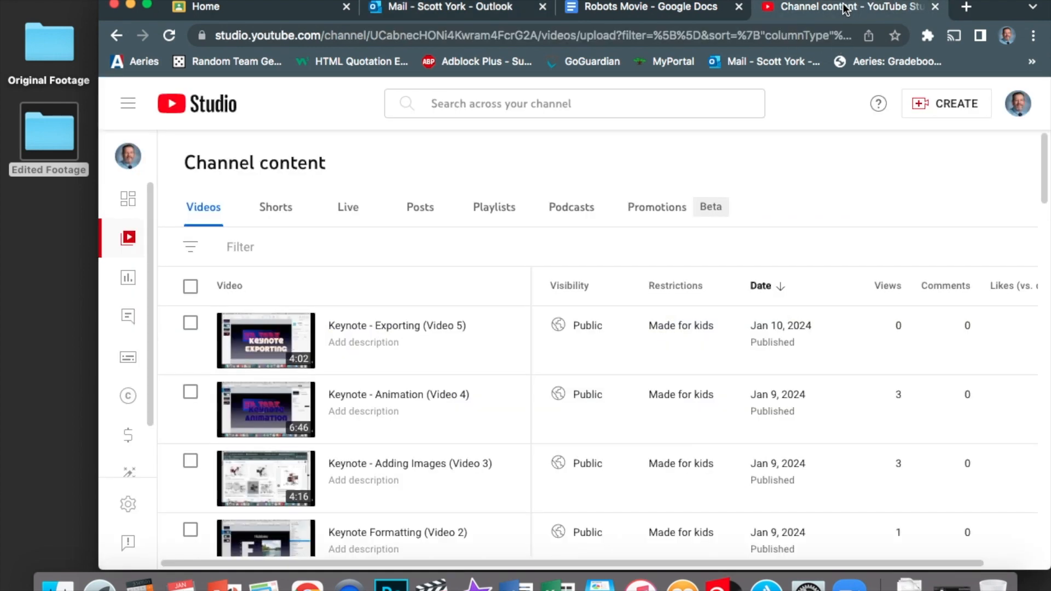
pyautogui.scroll(-3, 338, 258)
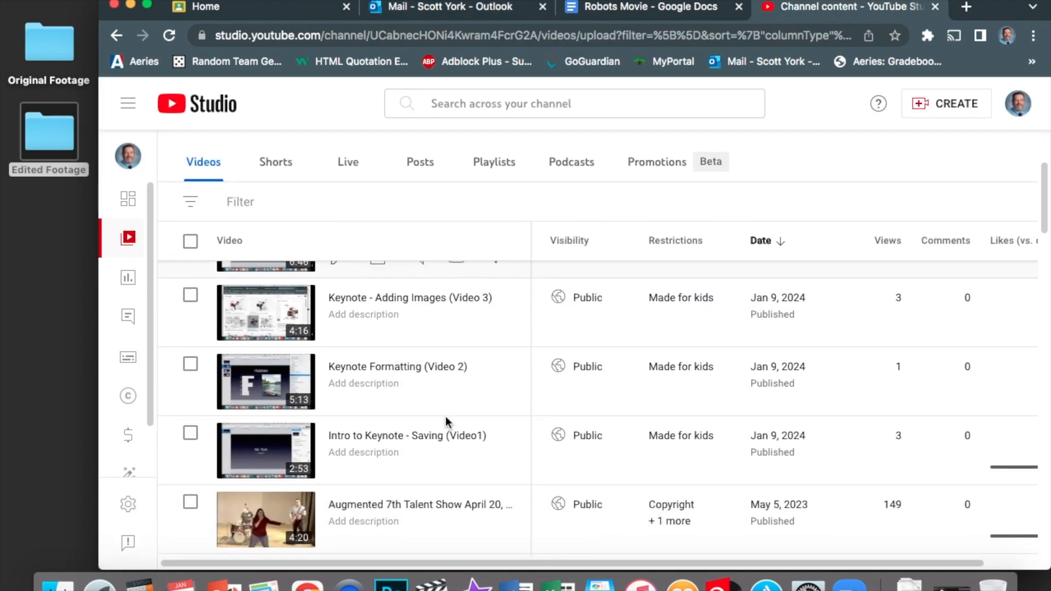
pyautogui.scroll(3, 486, 448)
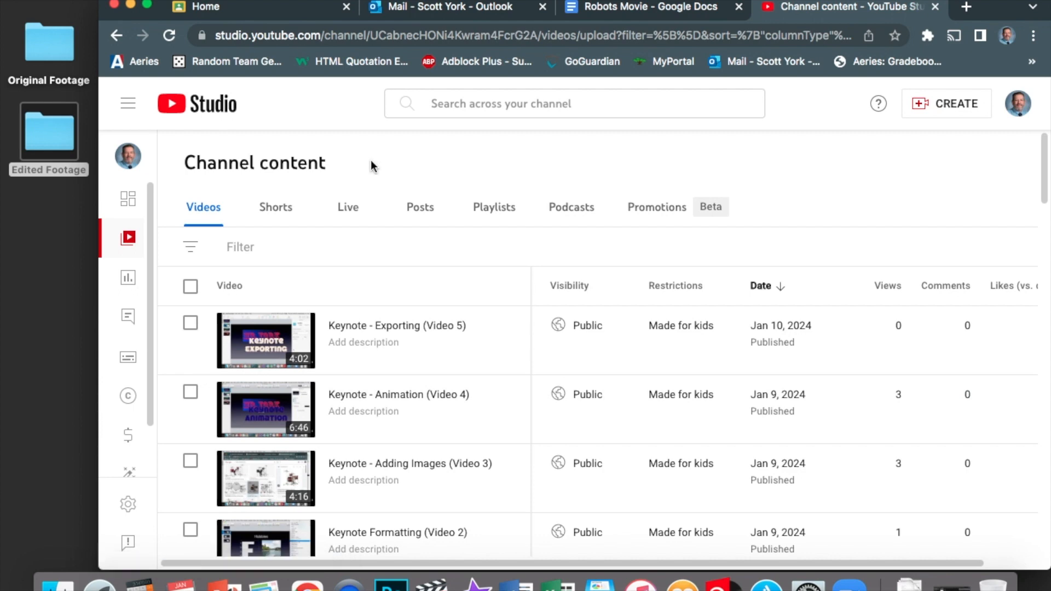
pyautogui.click(130, 5)
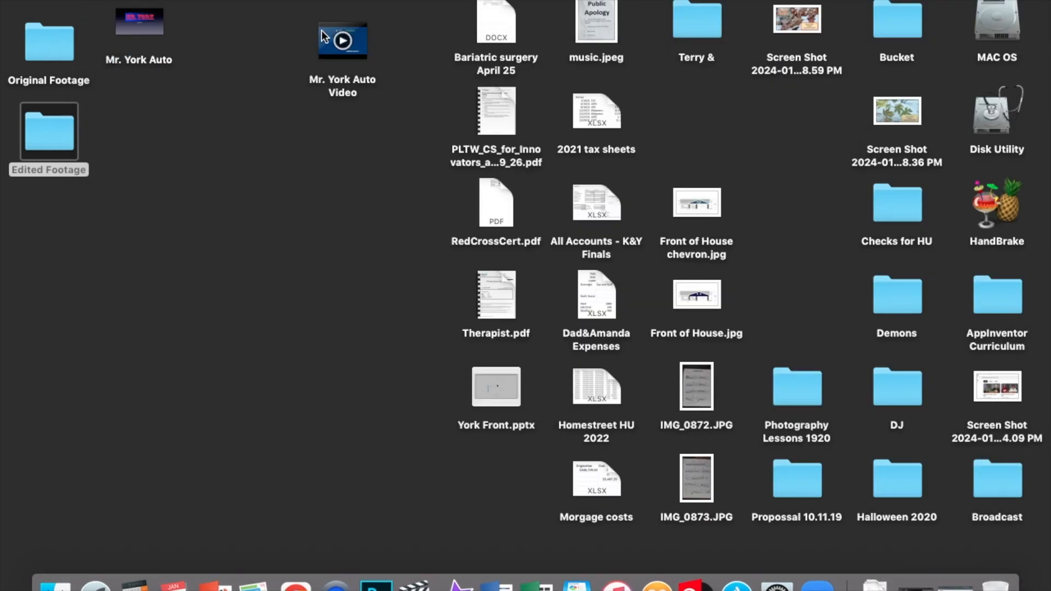
# Arrange the Auto Video movie and the Auto presentation in a column beneath the Edited Footage folder on the desktop.
pyautogui.click(358, 33)
pyautogui.moveTo(362, 38); pyautogui.dragTo(82, 228)
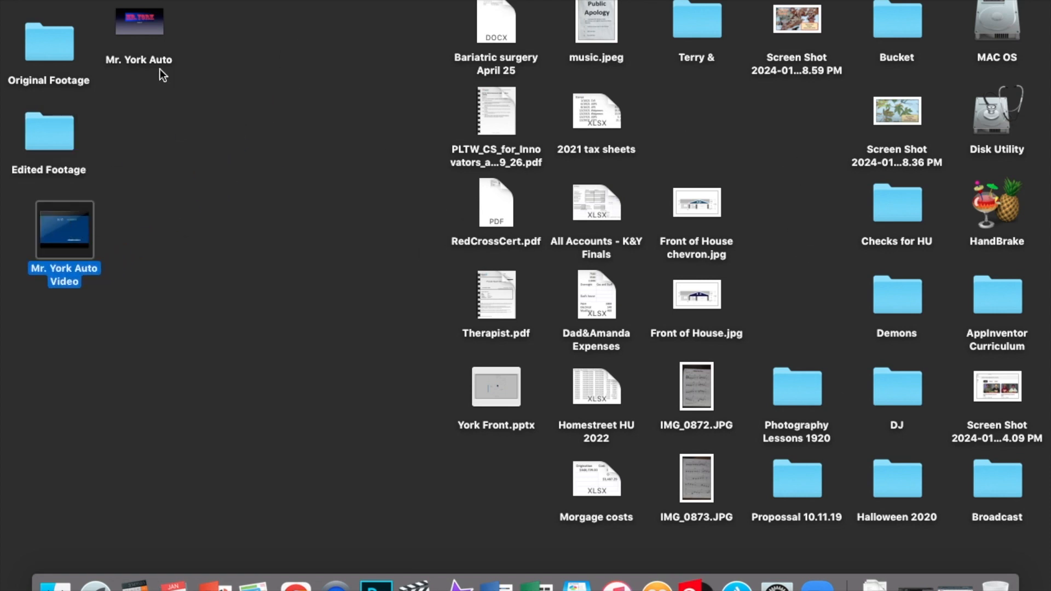
pyautogui.moveTo(157, 23)
pyautogui.moveTo(150, 17); pyautogui.dragTo(285, 38)
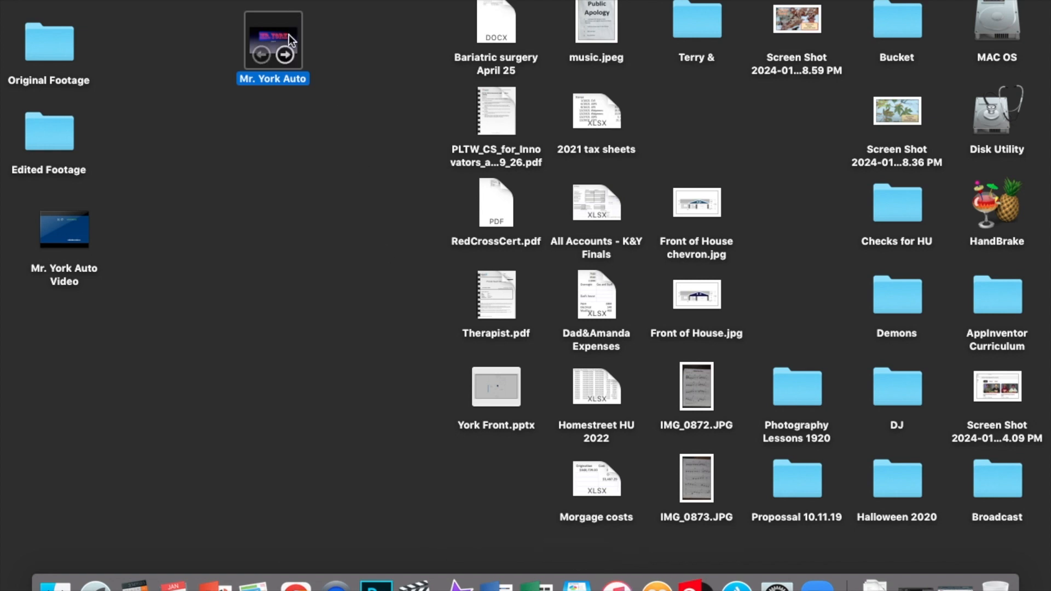
pyautogui.moveTo(288, 34); pyautogui.dragTo(80, 345)
pyautogui.moveTo(82, 233); pyautogui.dragTo(67, 219)
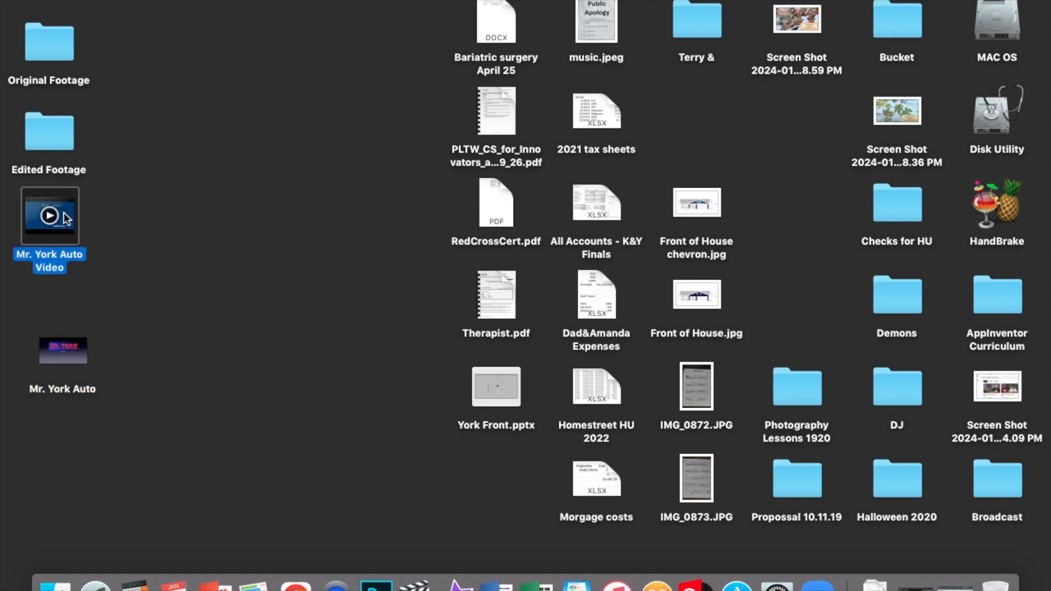
pyautogui.moveTo(76, 356); pyautogui.dragTo(63, 314)
pyautogui.click(155, 167)
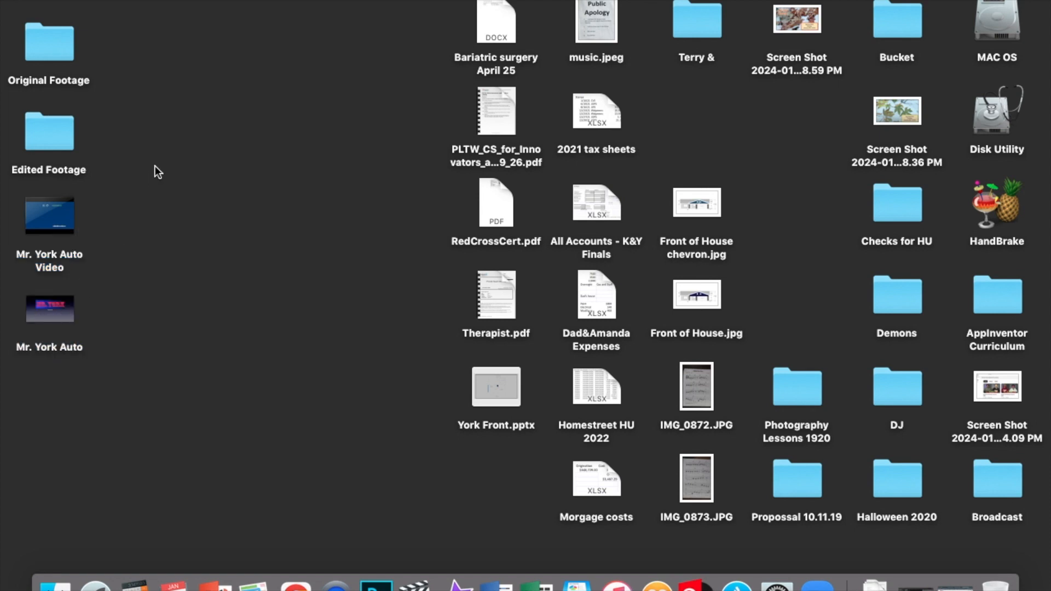
# Check the contents of the Original Footage and Edited Footage folders again, closing each window.
pyautogui.doubleClick(57, 46)
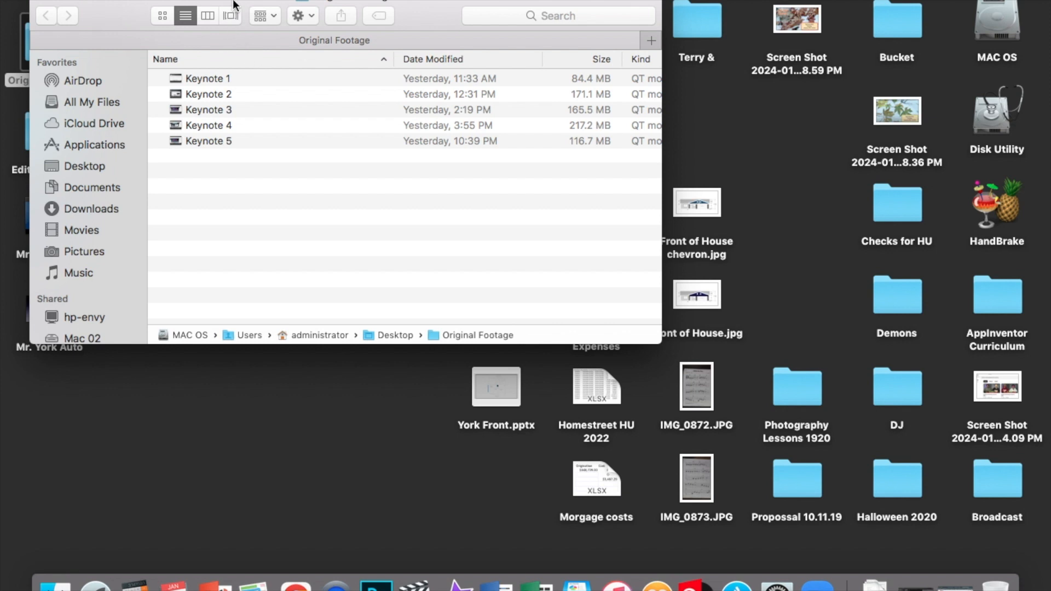
pyautogui.click(47, 3)
pyautogui.doubleClick(51, 123)
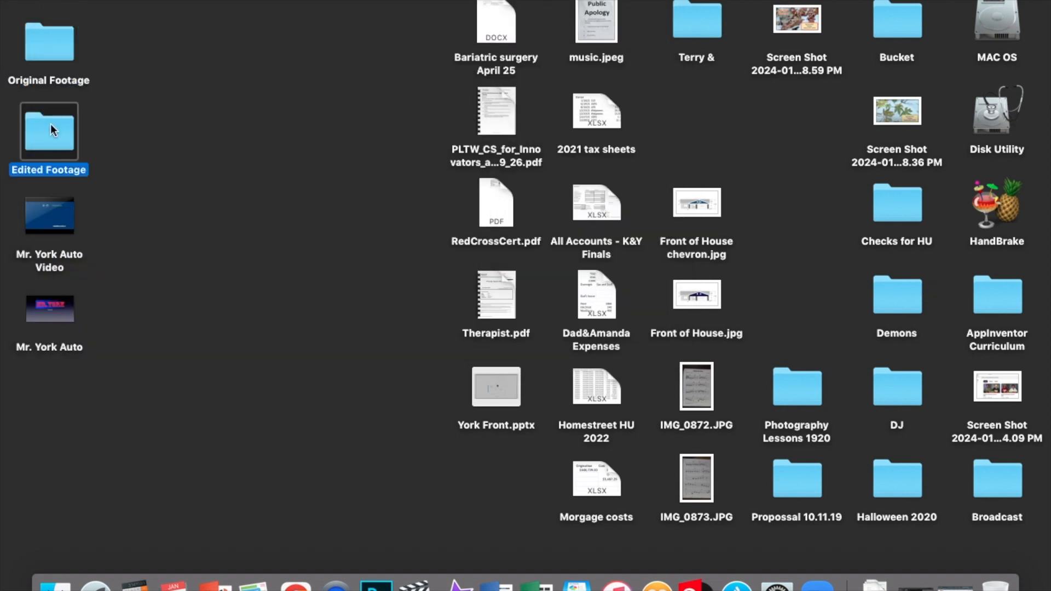
pyautogui.click(222, 54)
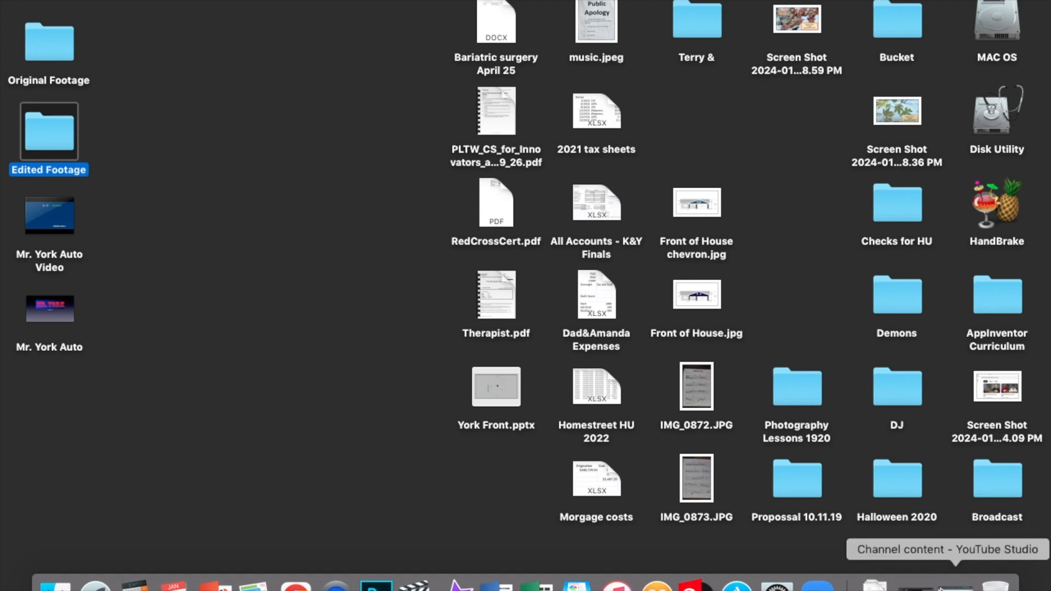
# Switch back to Final Cut Pro and select the Keynote 1 project in the browser for review.
pyautogui.click(915, 584)
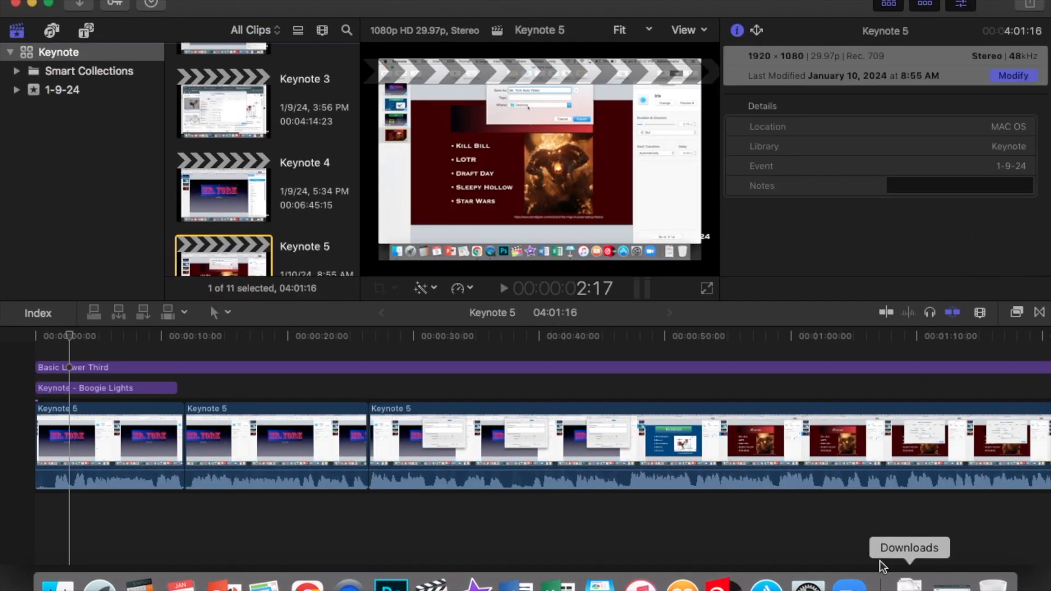
pyautogui.scroll(6, 319, 221)
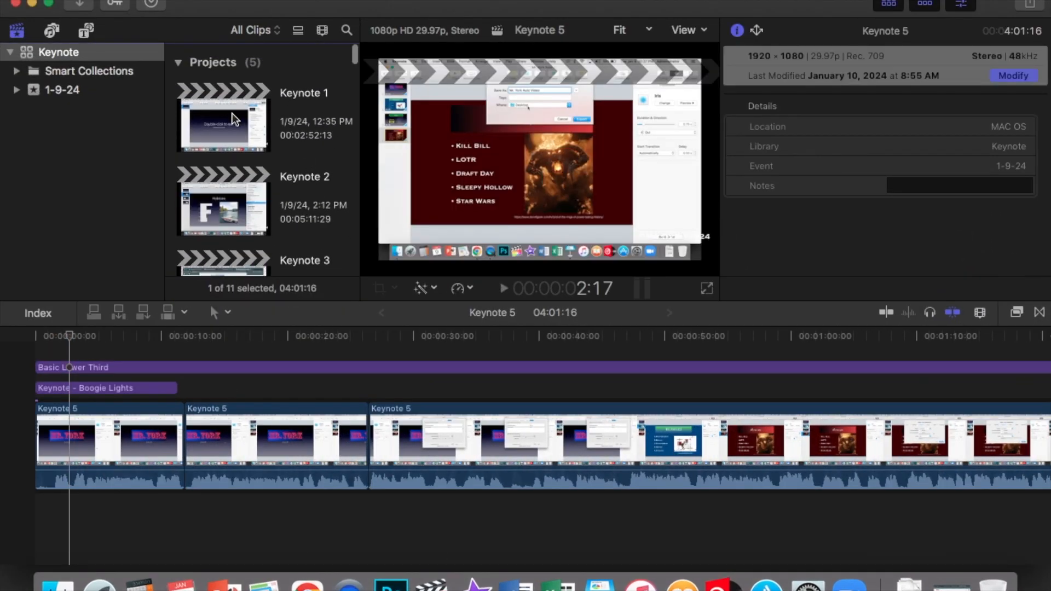
pyautogui.click(232, 114)
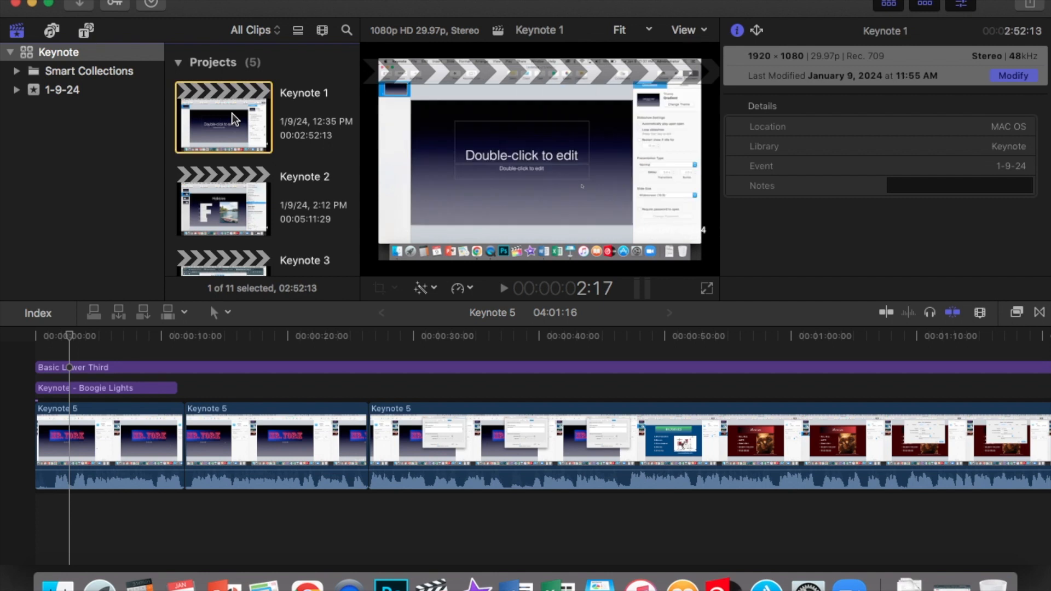
pyautogui.scroll(-1, 232, 113)
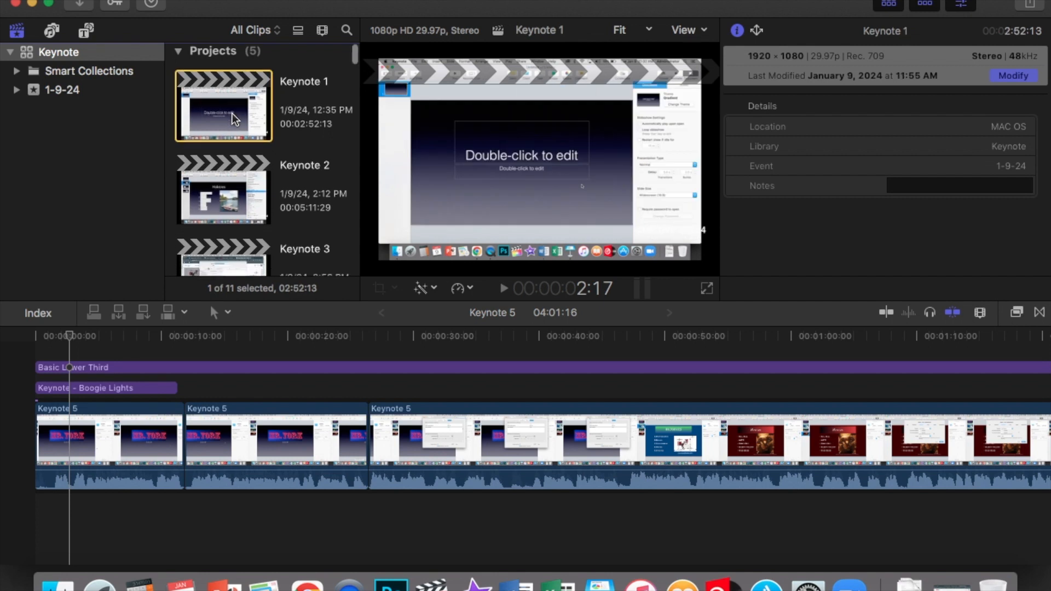
# Inspect the Basic Lower Third title's text, font and Face settings near the start of the Keynote 5 timeline.
pyautogui.click(129, 343)
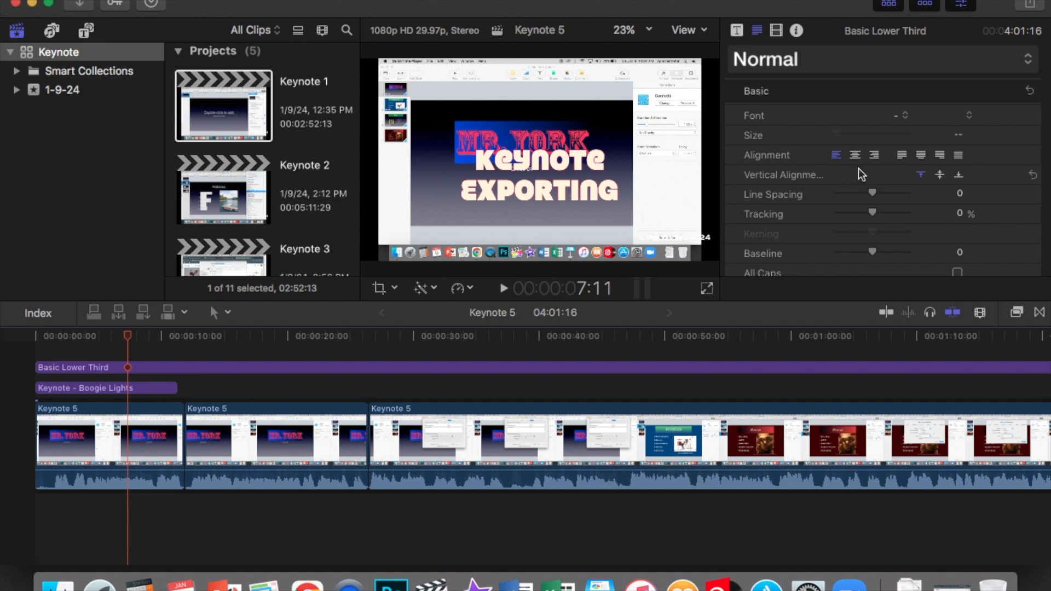
pyautogui.click(315, 368)
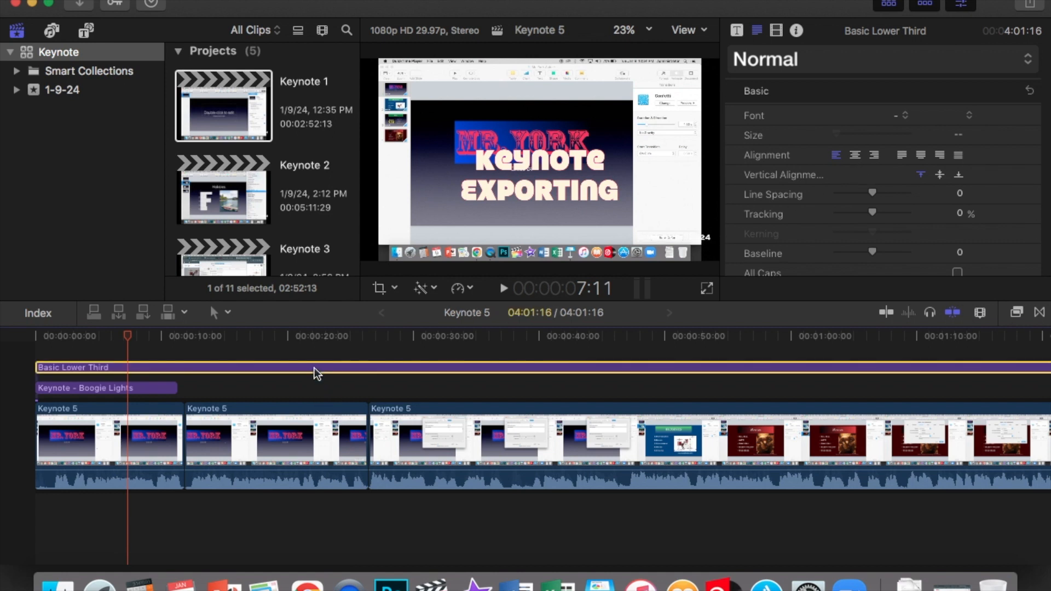
pyautogui.click(707, 242)
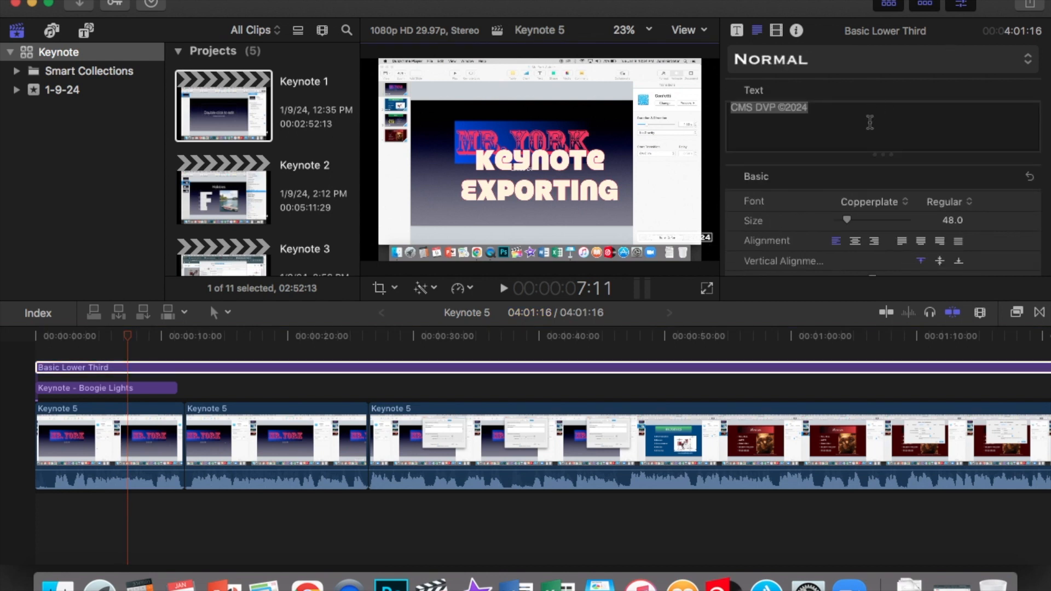
pyautogui.scroll(-1, 870, 122)
pyautogui.scroll(-5, 905, 206)
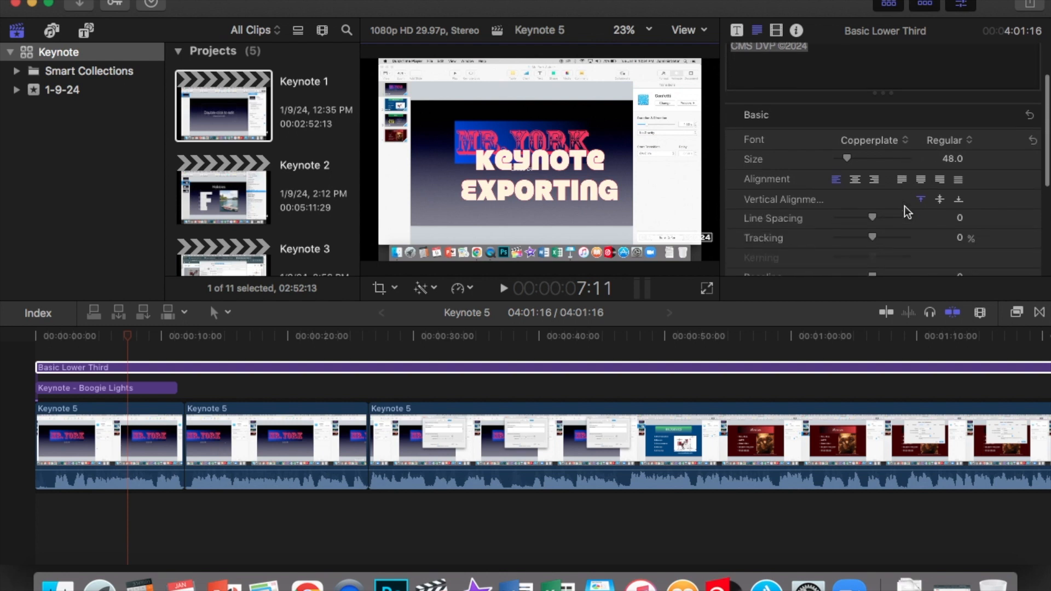
pyautogui.scroll(-3, 905, 206)
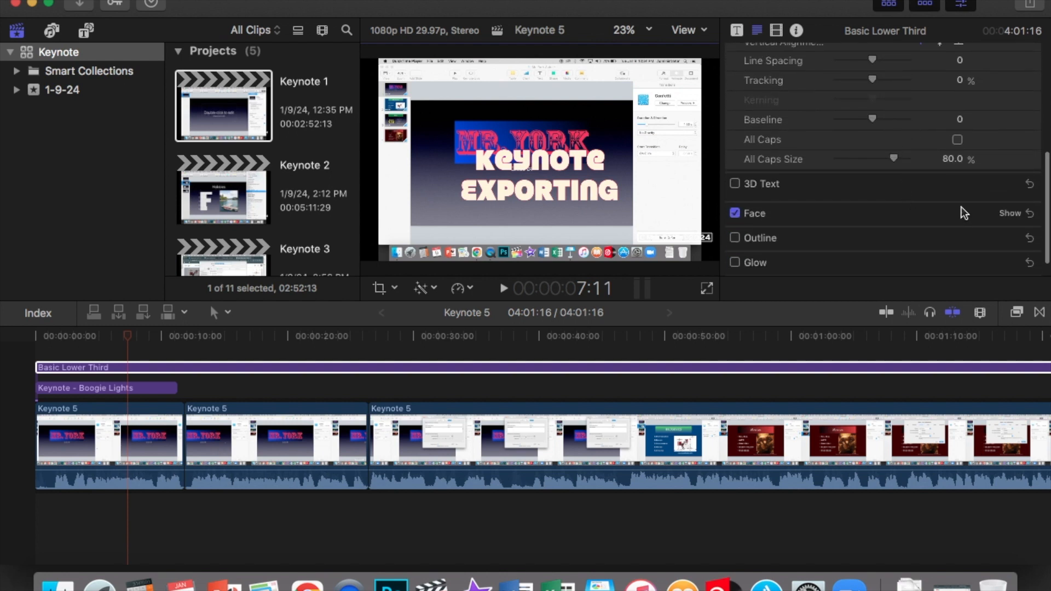
pyautogui.click(1016, 215)
pyautogui.scroll(-3, 961, 219)
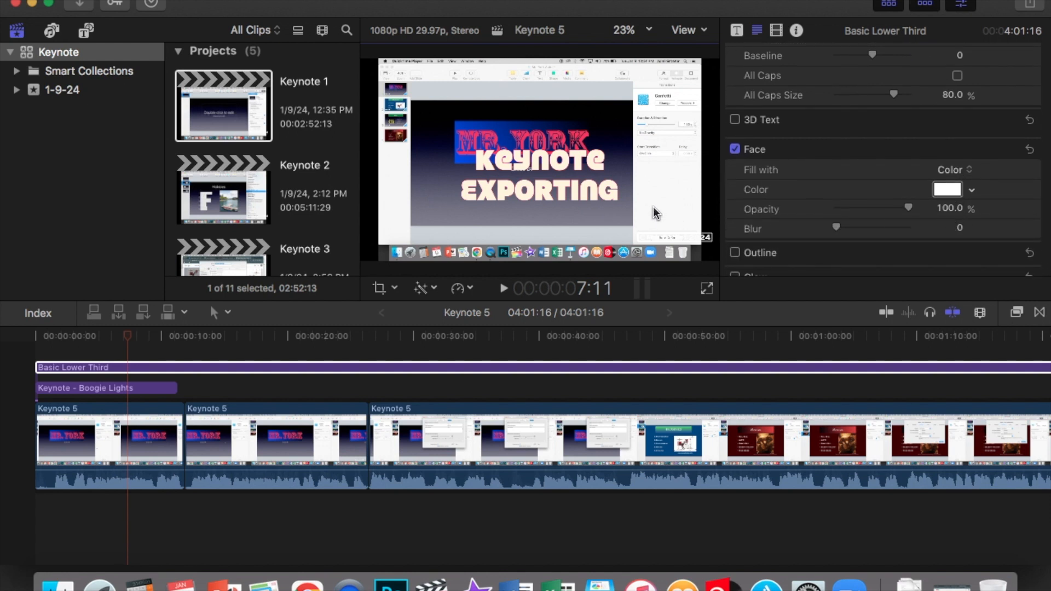
# Review several points of the Keynote 5 timeline and check the copyright title over the Movies slide in full screen.
pyautogui.click(468, 343)
pyautogui.click(605, 340)
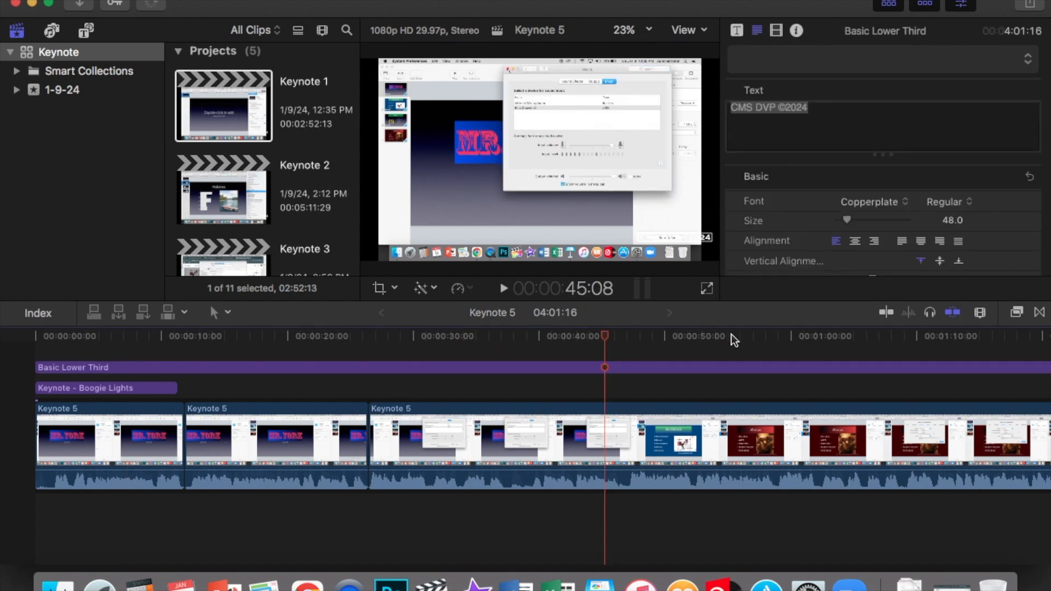
pyautogui.click(750, 345)
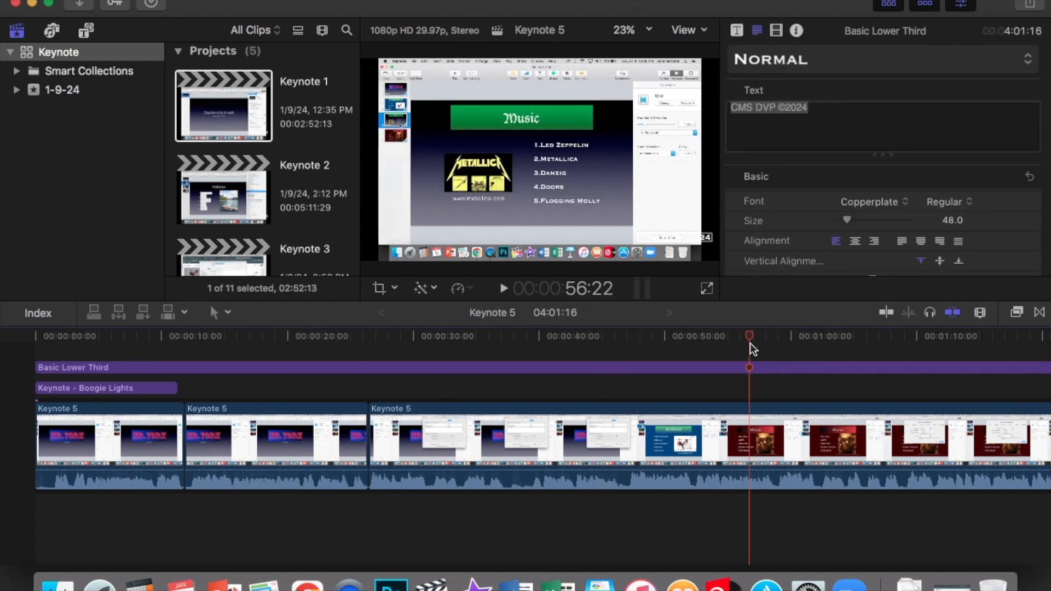
pyautogui.click(850, 350)
pyautogui.click(697, 351)
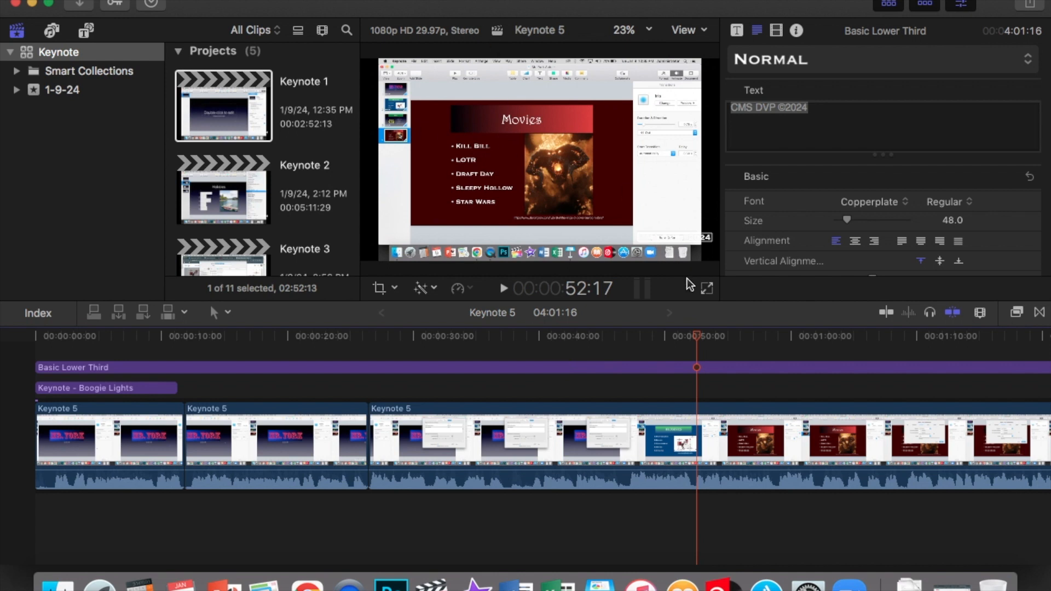
pyautogui.click(707, 288)
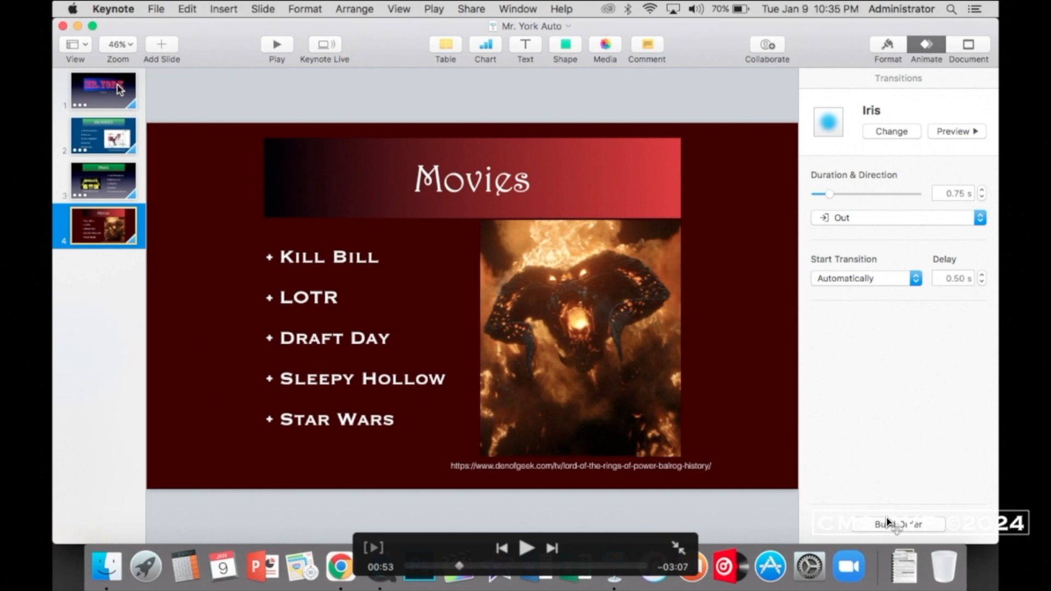
pyautogui.press('Escape')
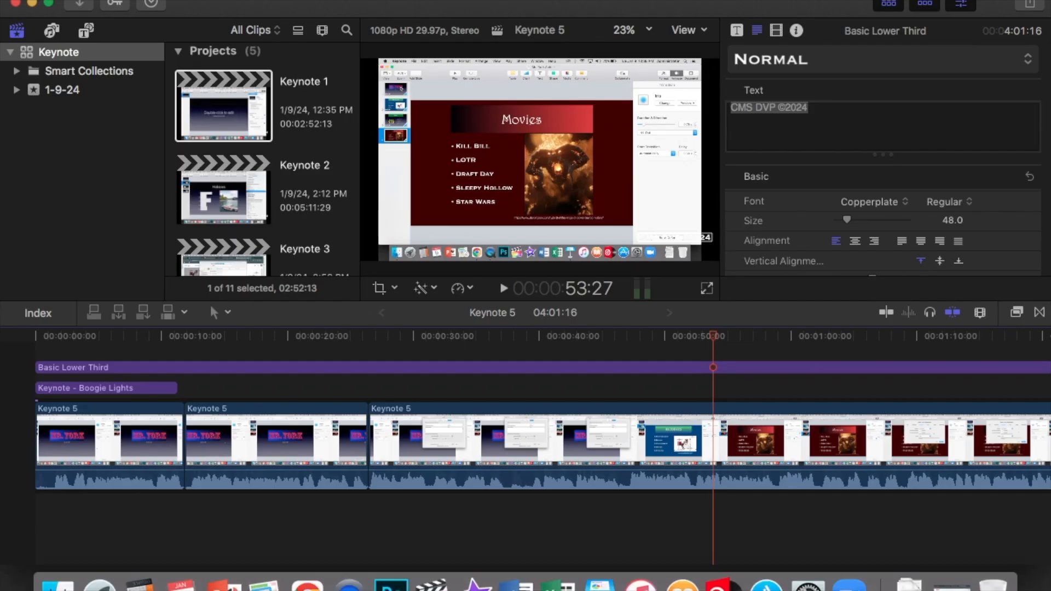
pyautogui.click(540, 341)
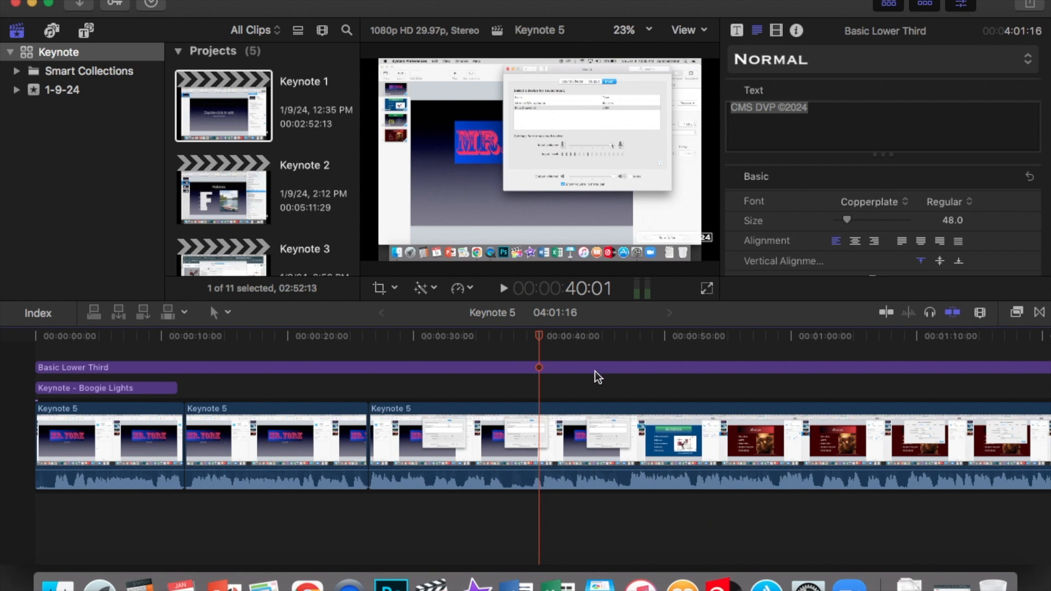
# Open the Basic Lower Third title for text editing and select its entire text, CMS DVP ©2024.
pyautogui.click(596, 375)
pyautogui.doubleClick(596, 372)
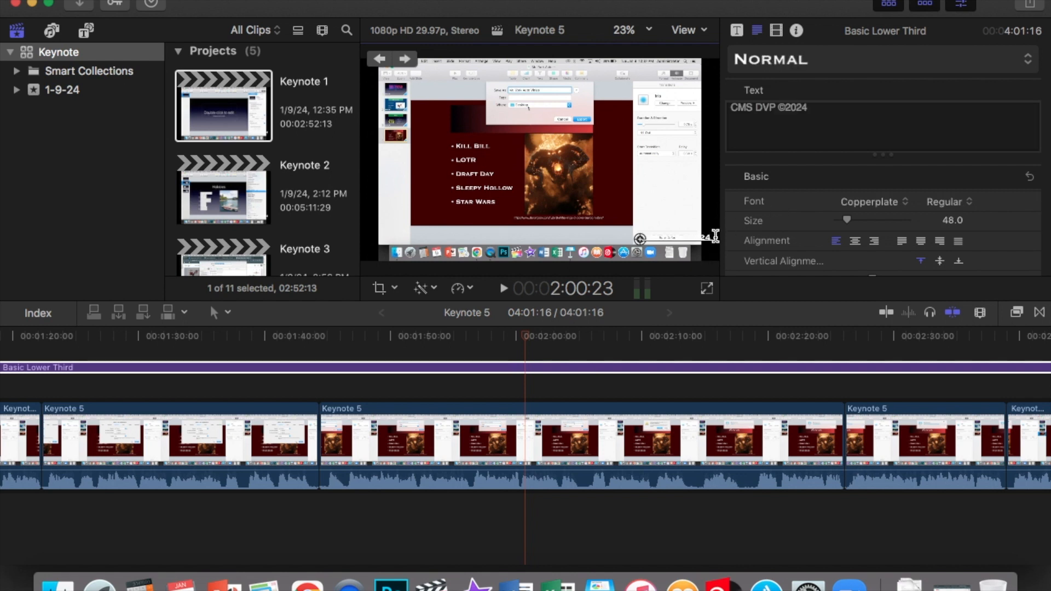
pyautogui.click(830, 108)
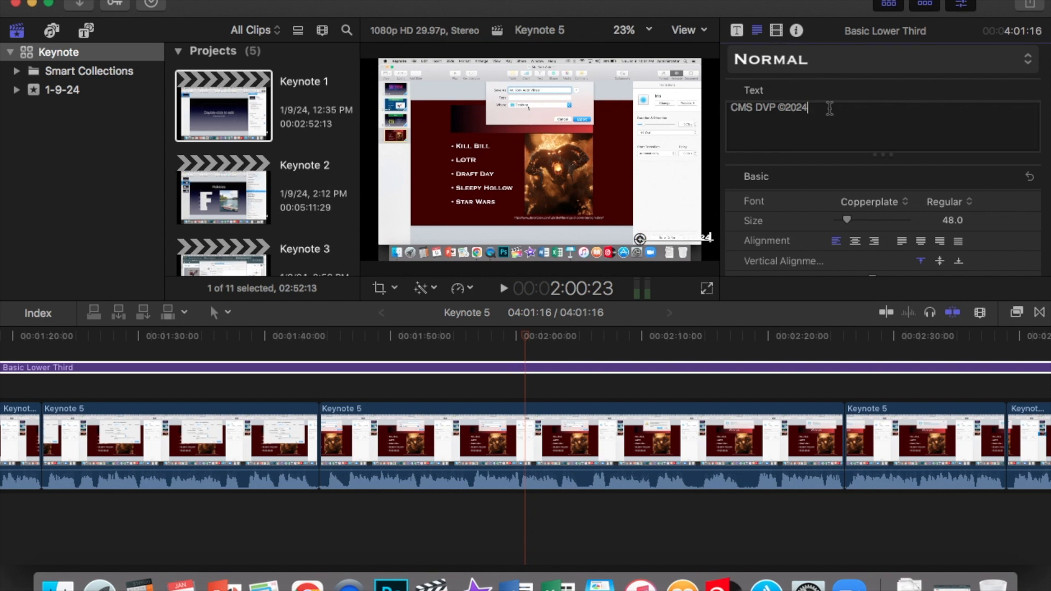
pyautogui.press('super+a')
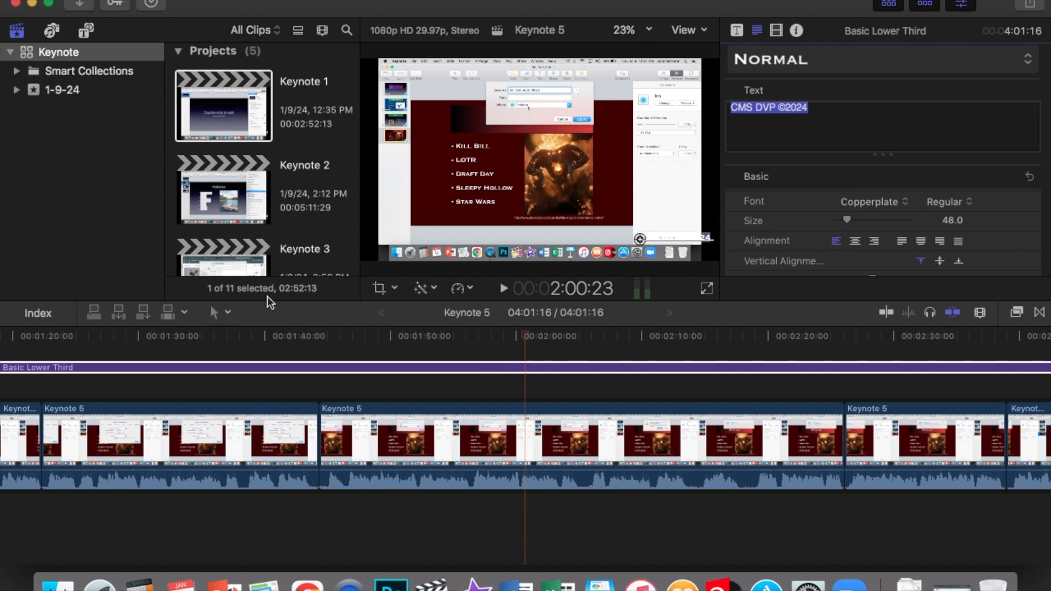
# Look through the browser's projects and clips, and preview the Keynote - Boogie Lights title at the timeline's start.
pyautogui.hscroll(-15, 659, 386)
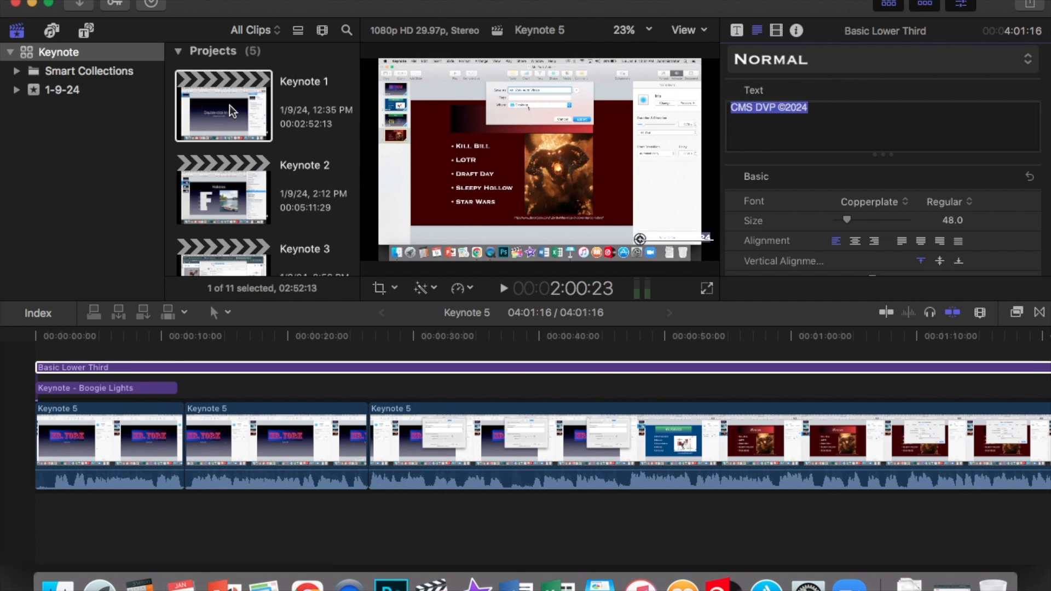
pyautogui.scroll(-10, 244, 189)
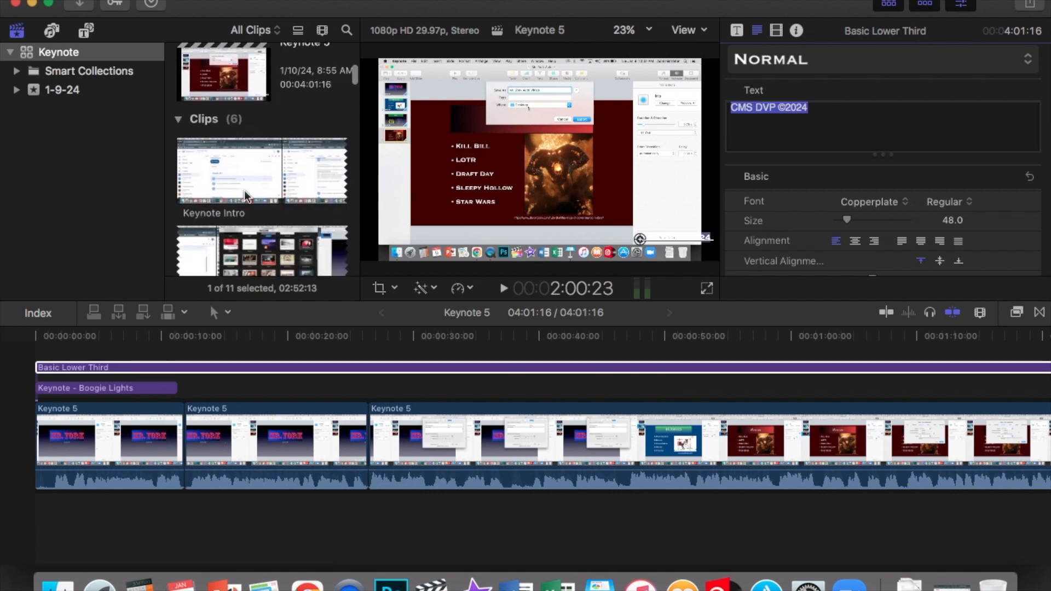
pyautogui.scroll(6, 244, 190)
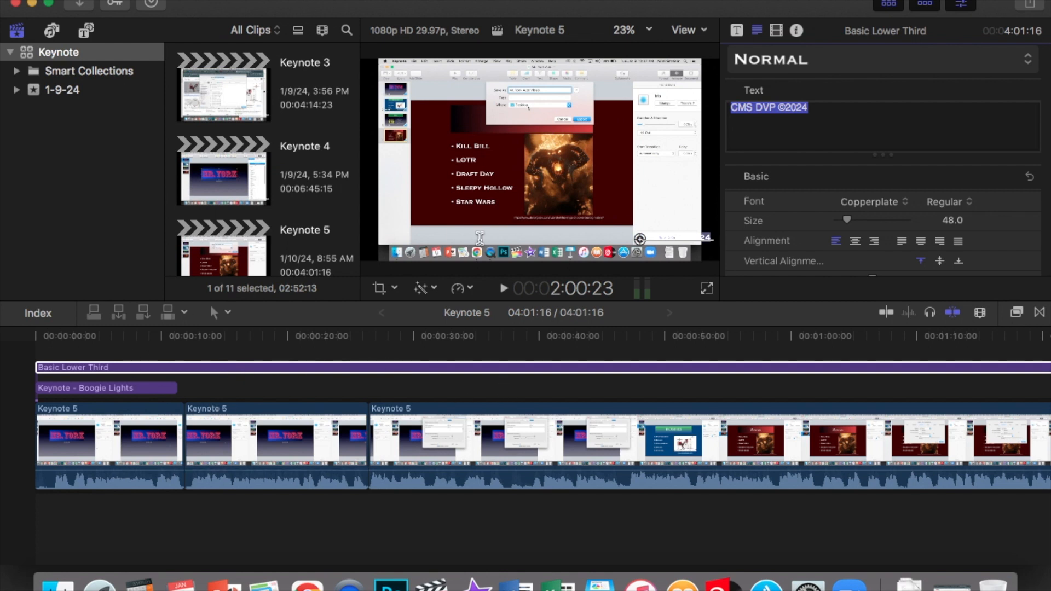
pyautogui.click(112, 347)
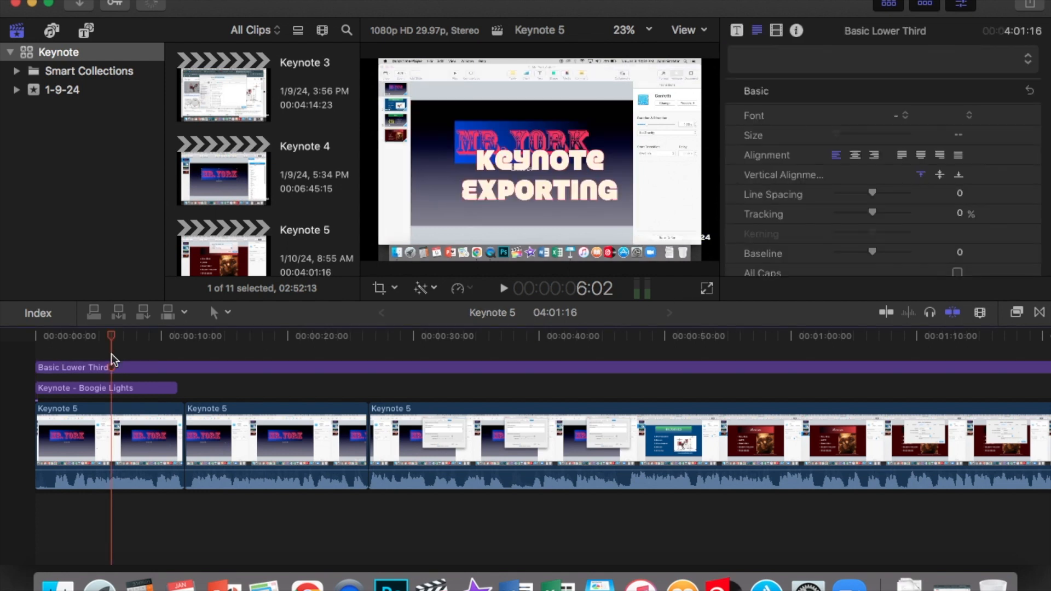
pyautogui.click(117, 388)
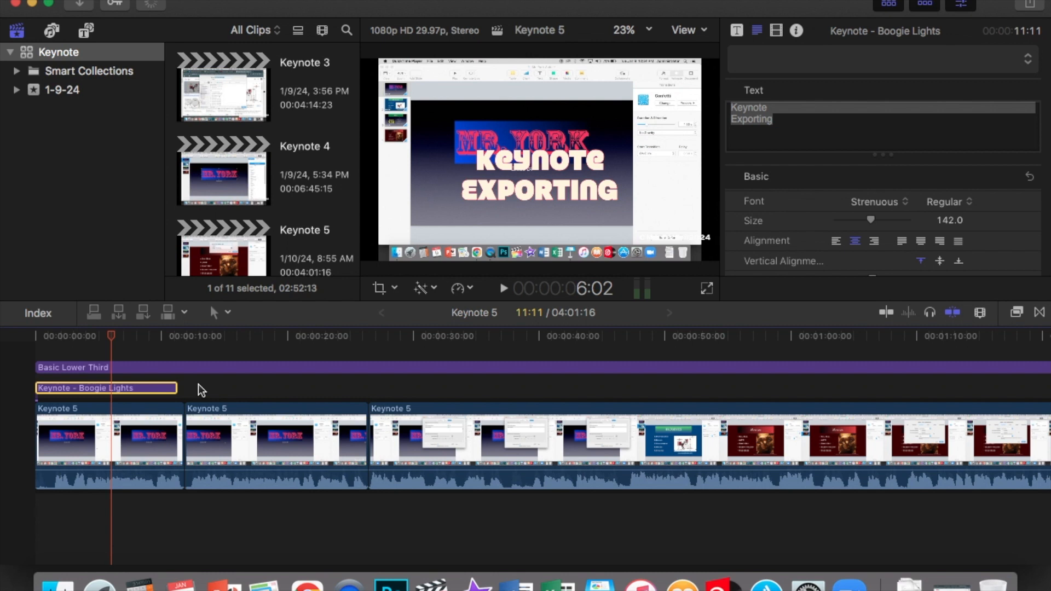
pyautogui.click(52, 337)
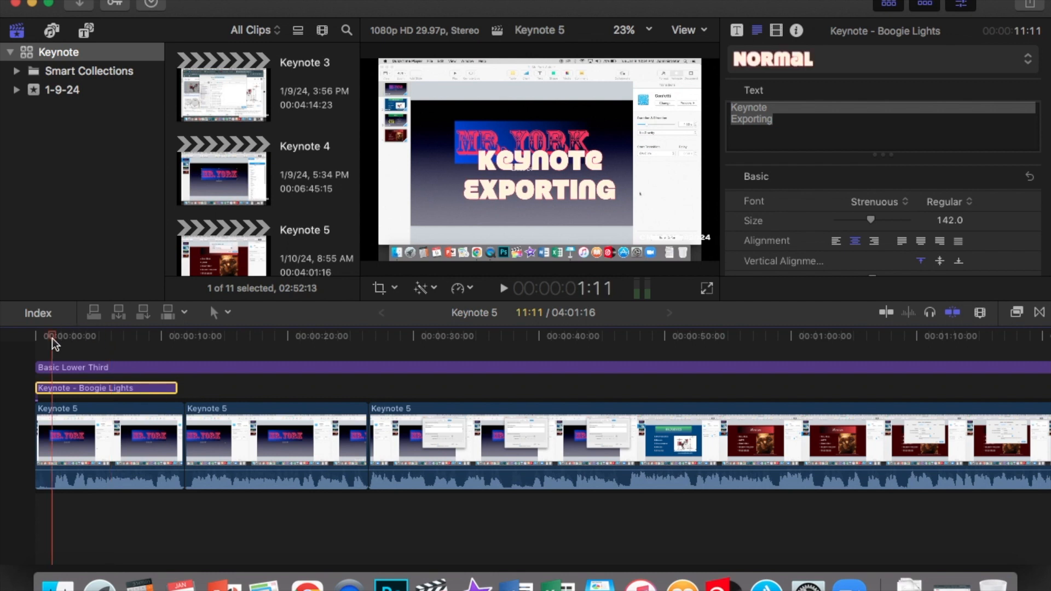
pyautogui.moveTo(52, 336); pyautogui.dragTo(94, 346)
# Change the Face color of the Basic Lower Third title to dark red.
pyautogui.click(141, 371)
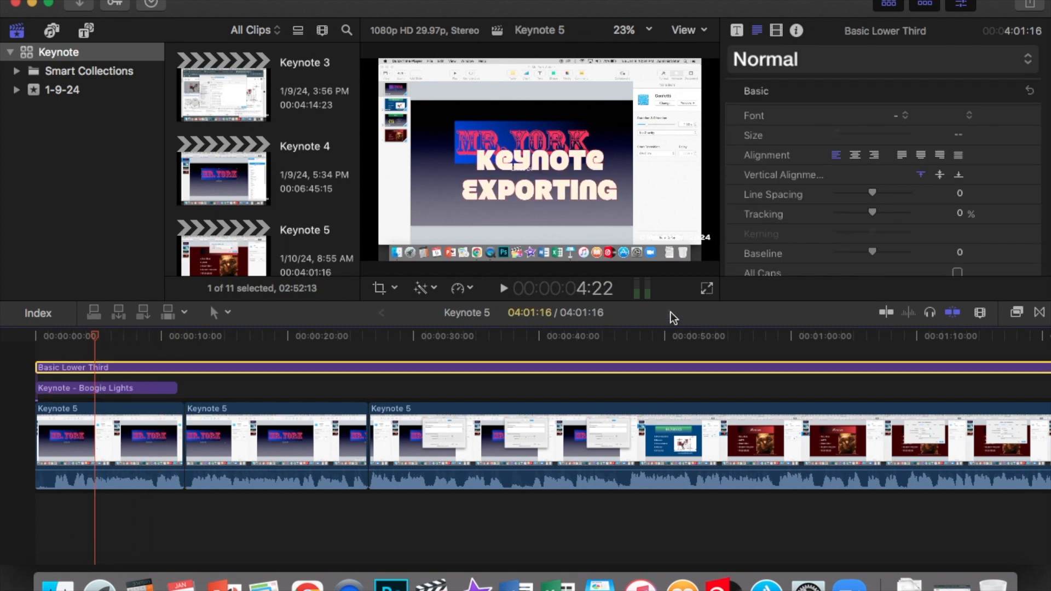
pyautogui.scroll(-5, 925, 175)
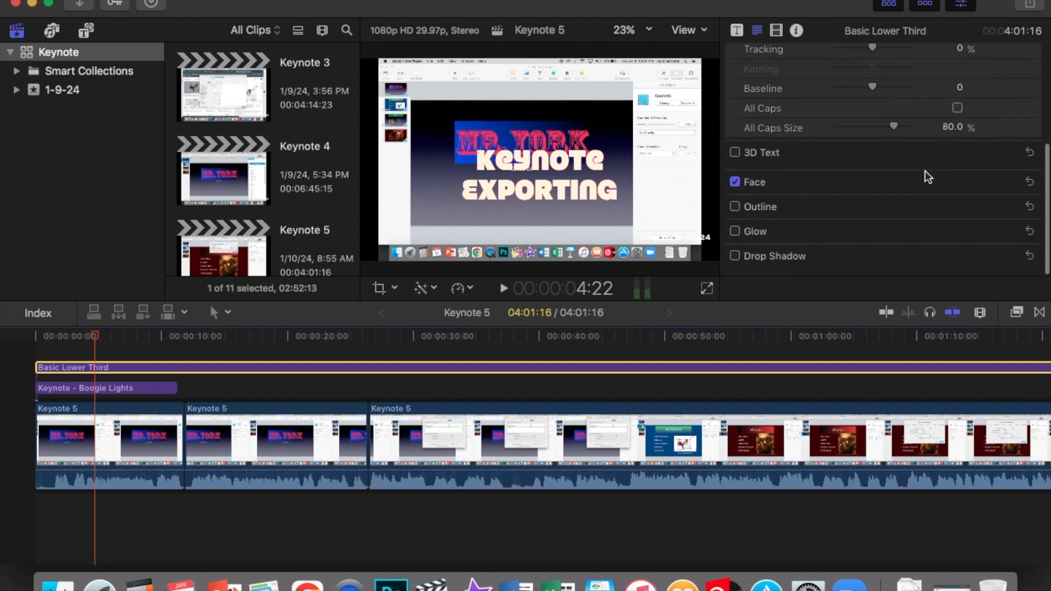
pyautogui.click(1010, 195)
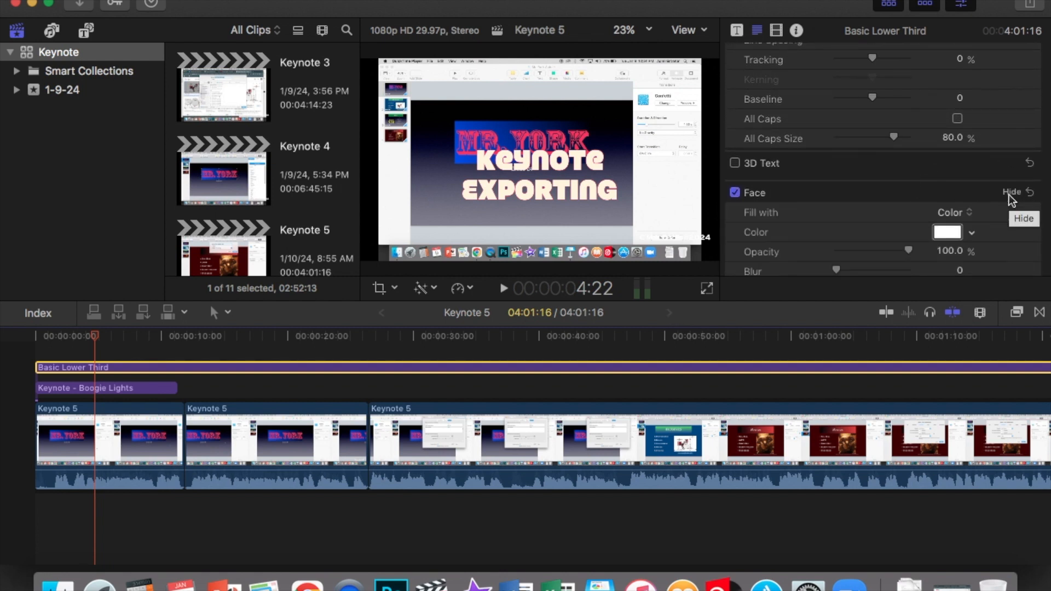
pyautogui.click(971, 235)
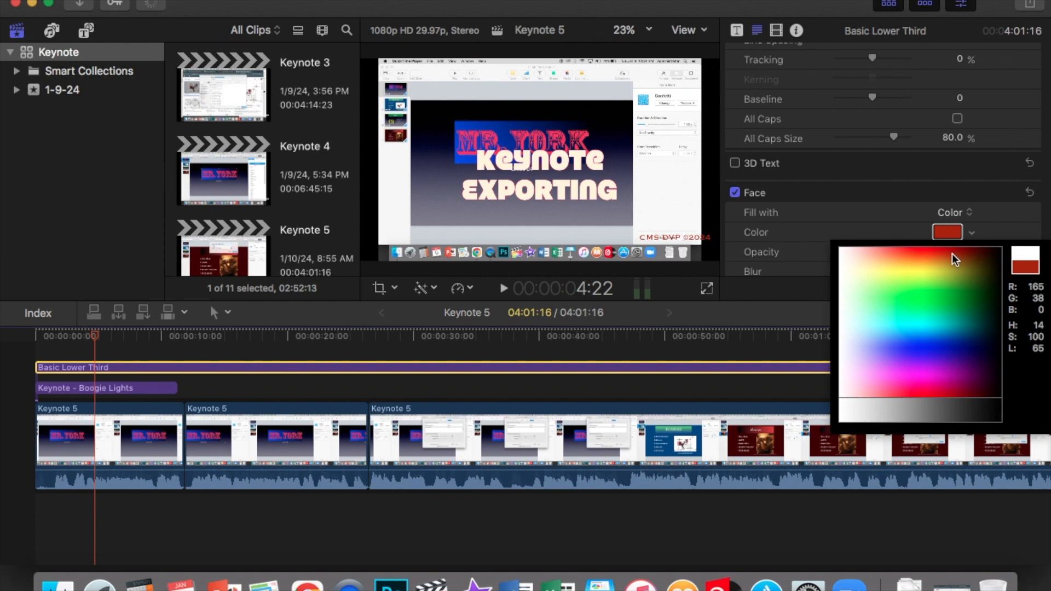
pyautogui.click(951, 254)
# Check the red copyright title in full screen and move it slightly inward and upward, inside the recorded screen area.
pyautogui.click(706, 288)
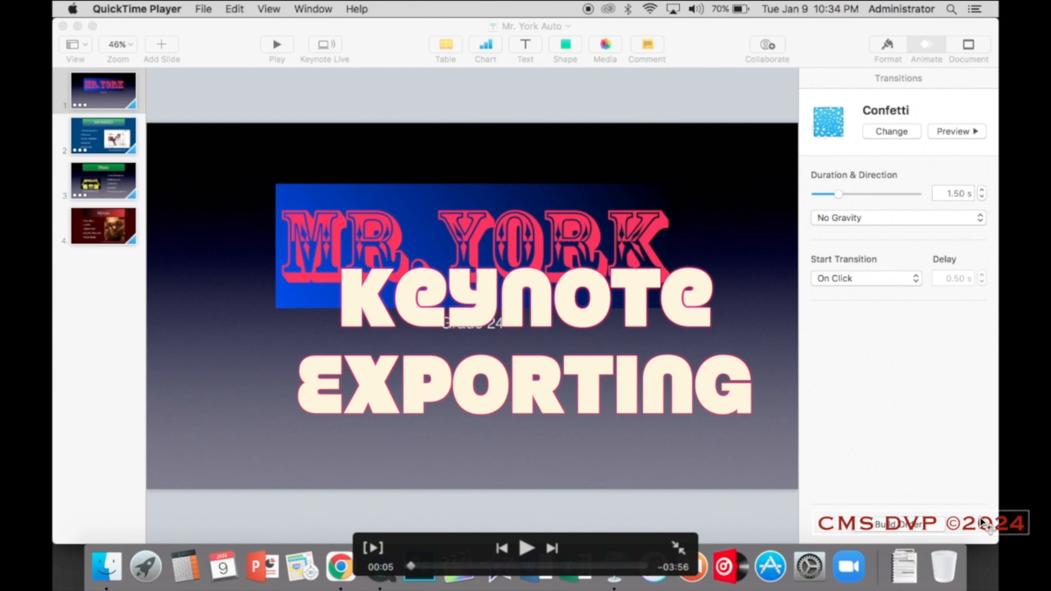
pyautogui.press('Escape')
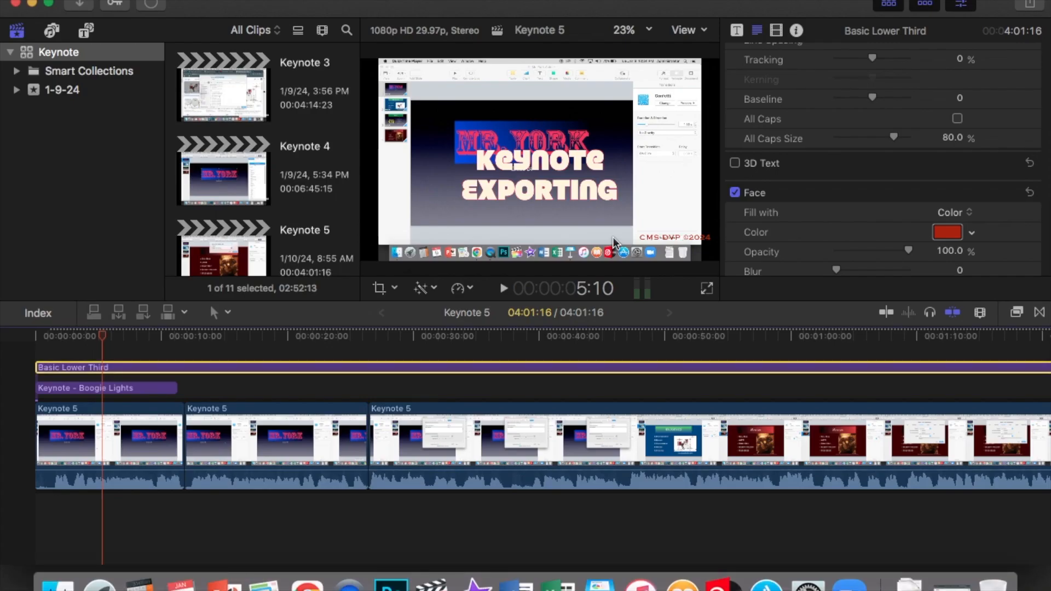
pyautogui.moveTo(662, 241); pyautogui.dragTo(644, 234)
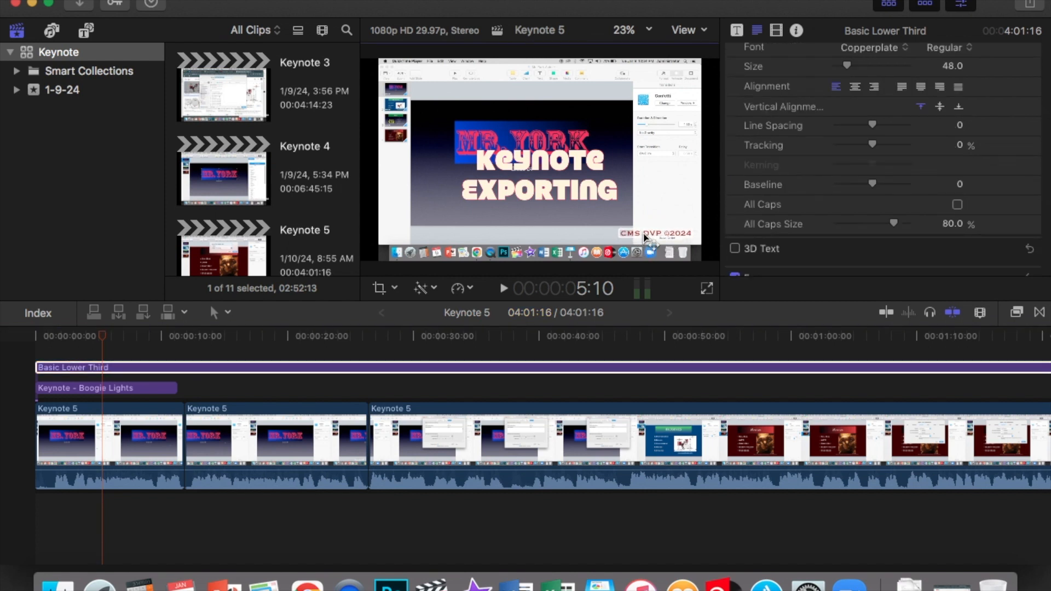
# Crop the third Keynote 5 clip to fill the frame, positioning the crop area to cut off the recorded menu bar and Dock.
pyautogui.click(488, 352)
pyautogui.click(546, 454)
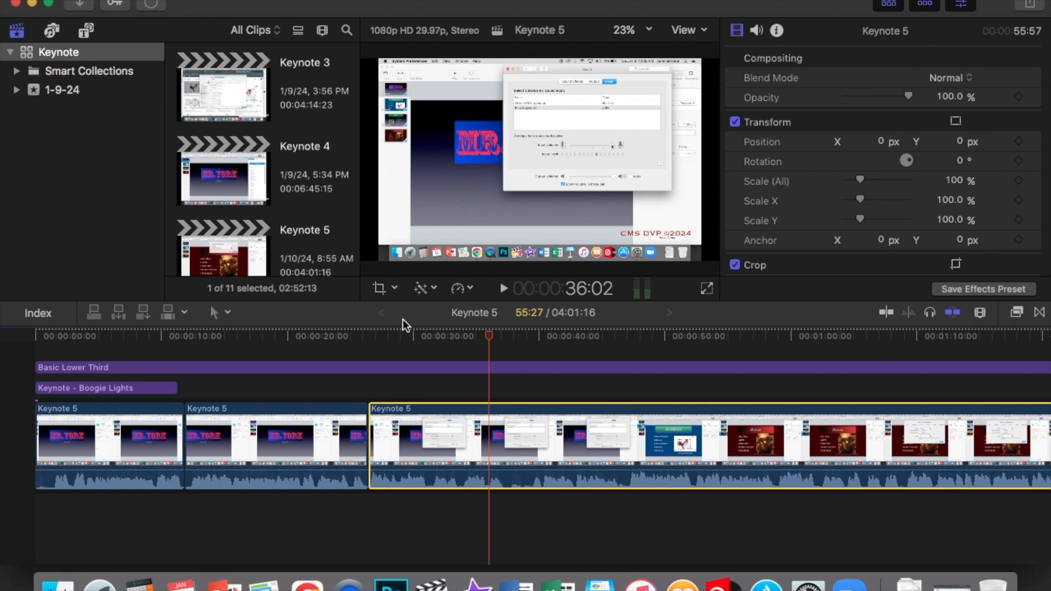
pyautogui.click(395, 288)
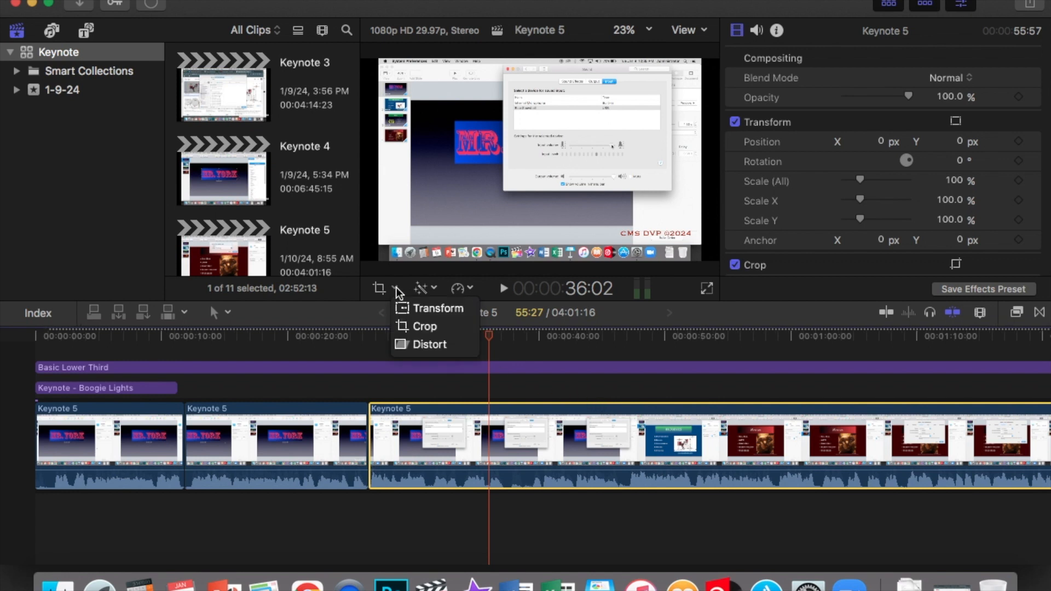
pyautogui.click(430, 328)
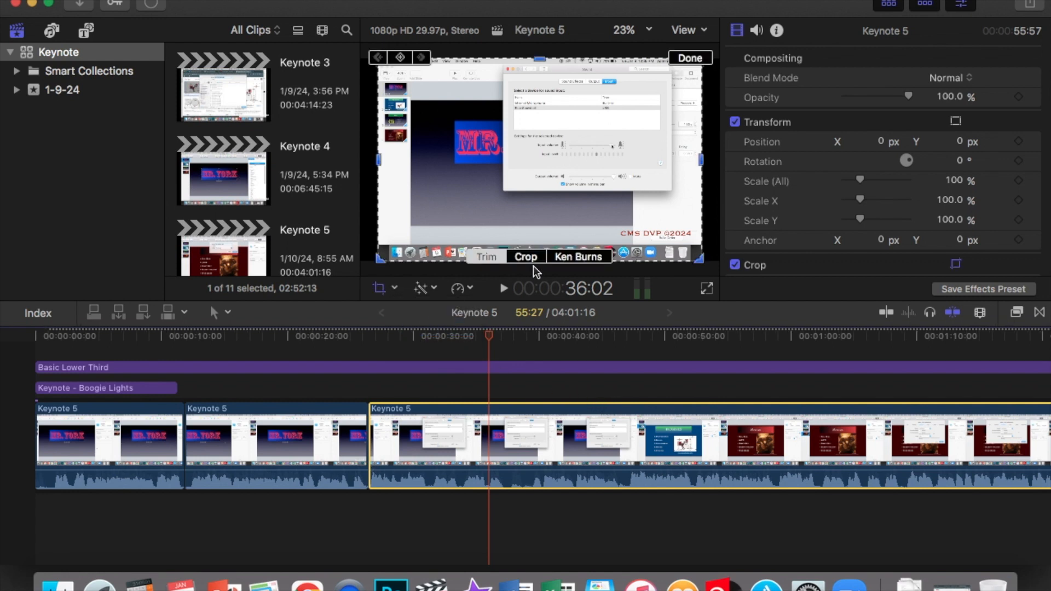
pyautogui.click(527, 257)
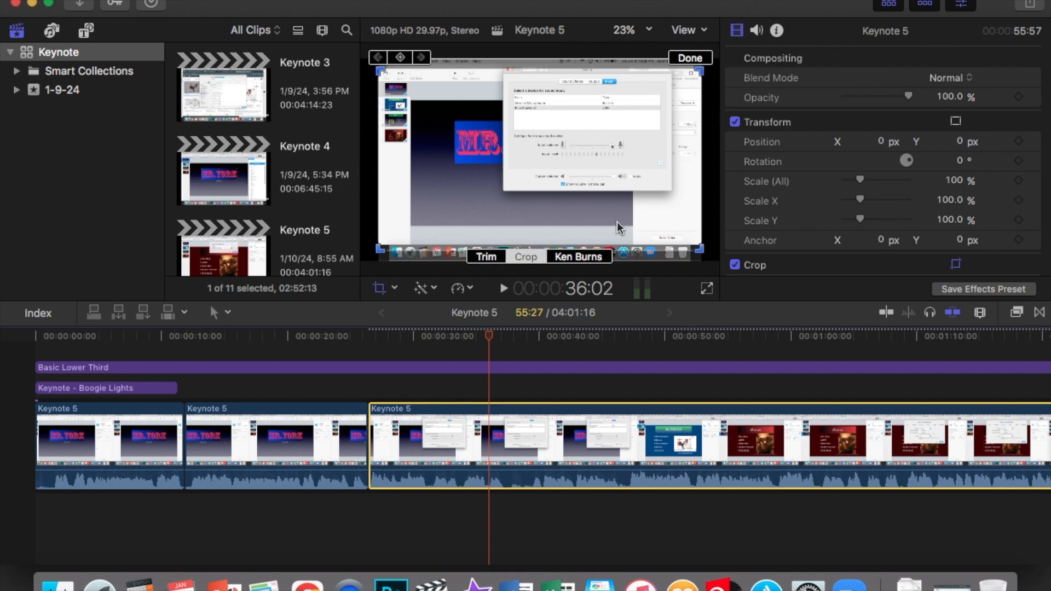
pyautogui.moveTo(646, 227); pyautogui.dragTo(647, 224)
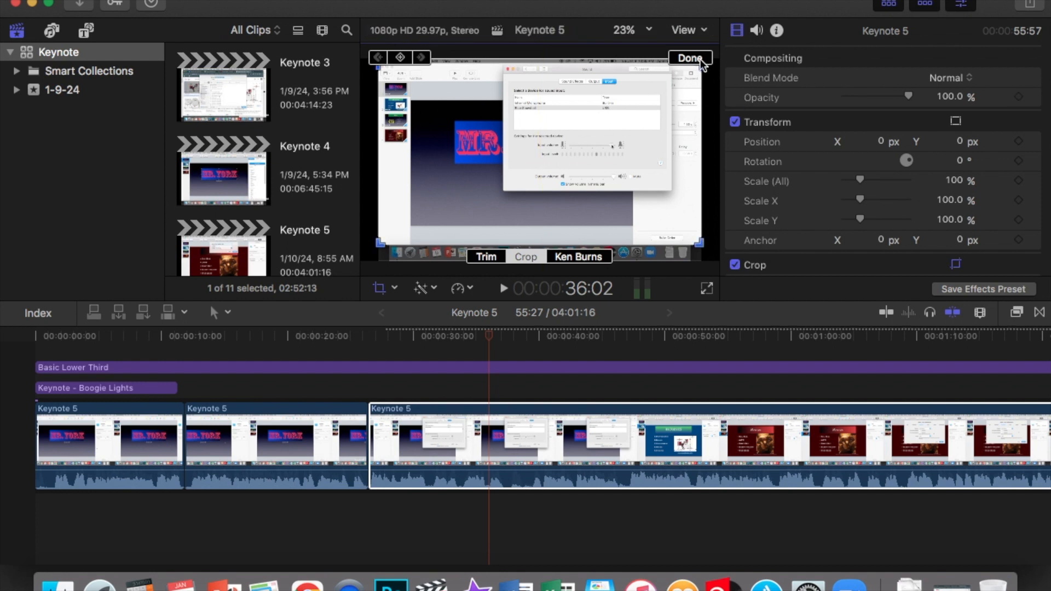
pyautogui.moveTo(685, 164); pyautogui.dragTo(685, 165)
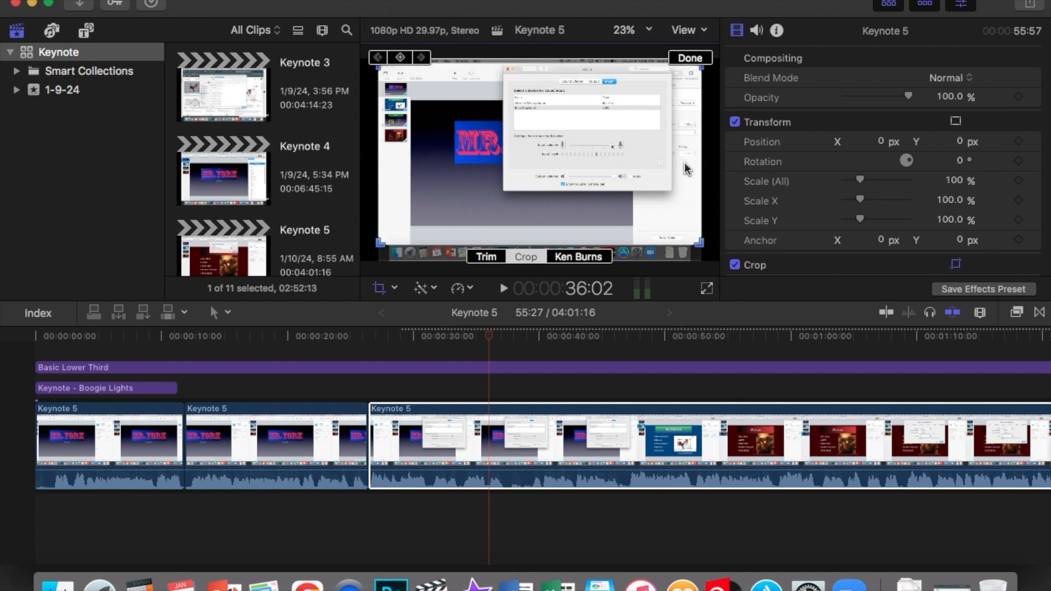
pyautogui.click(692, 58)
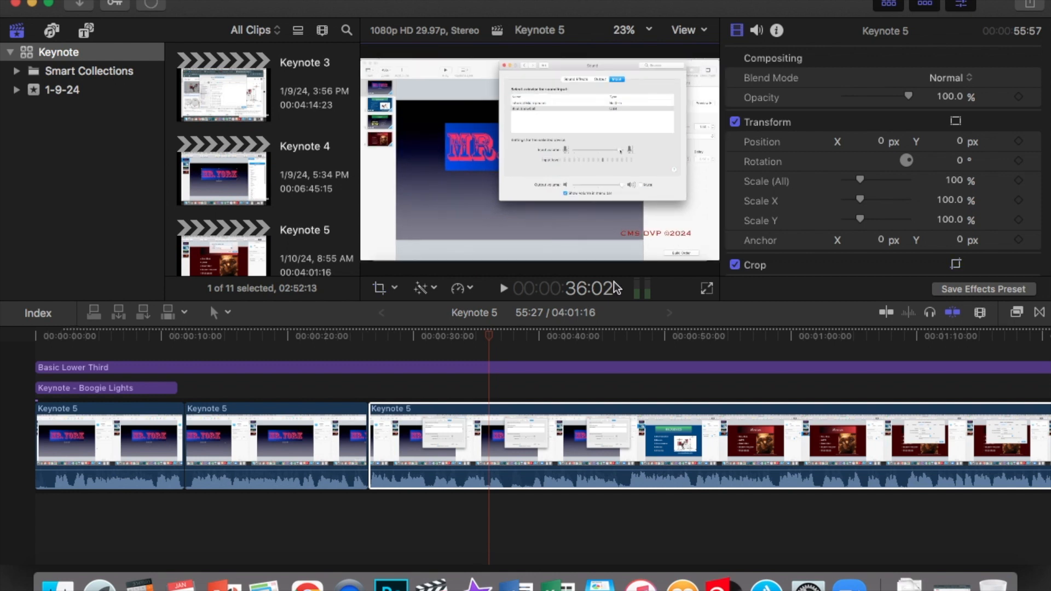
# Move the CMS DVP ©2024 title slightly right and down, and check its placement over the cropped and uncropped clips.
pyautogui.click(527, 367)
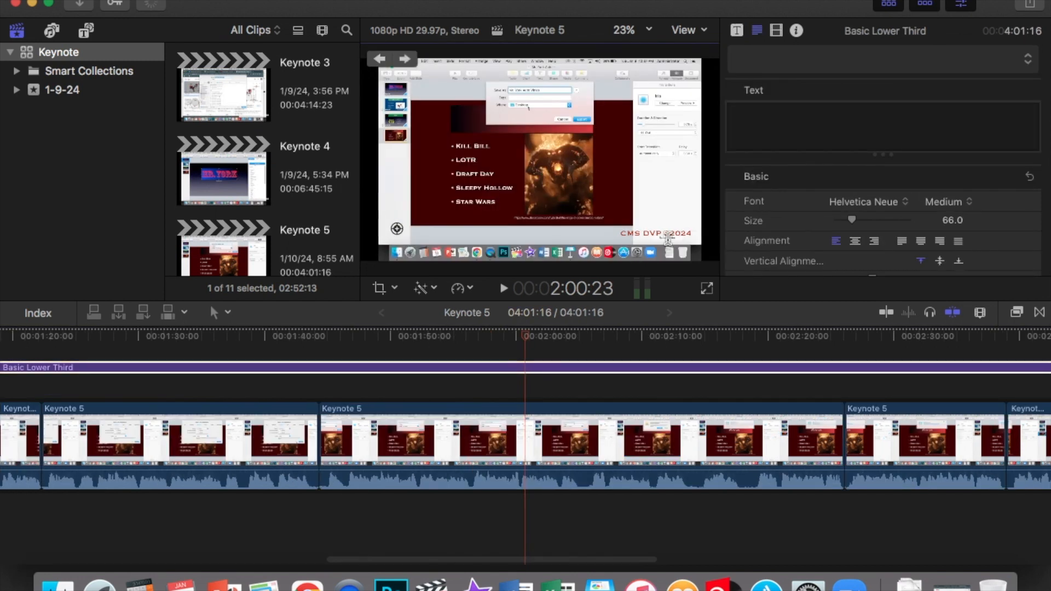
pyautogui.click(671, 236)
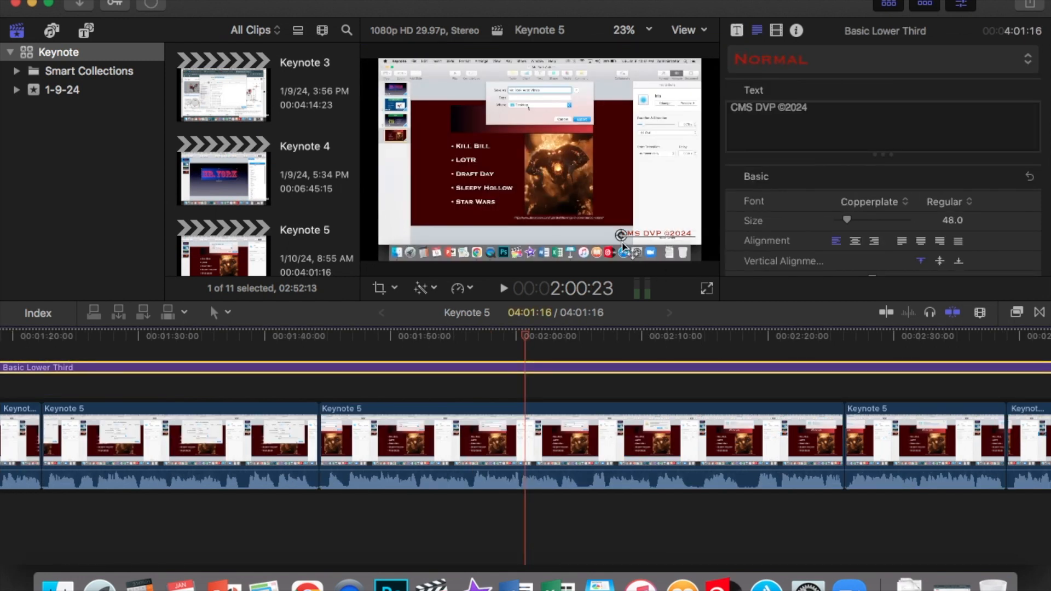
pyautogui.moveTo(621, 236); pyautogui.dragTo(628, 243)
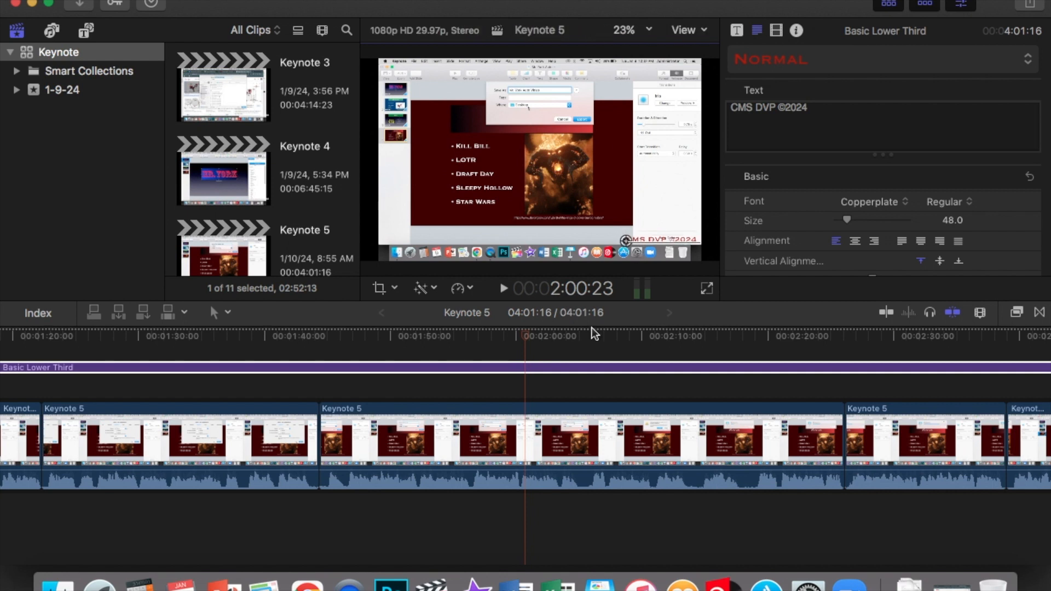
pyautogui.click(671, 343)
pyautogui.click(645, 455)
pyautogui.hscroll(-10, 645, 456)
pyautogui.click(420, 343)
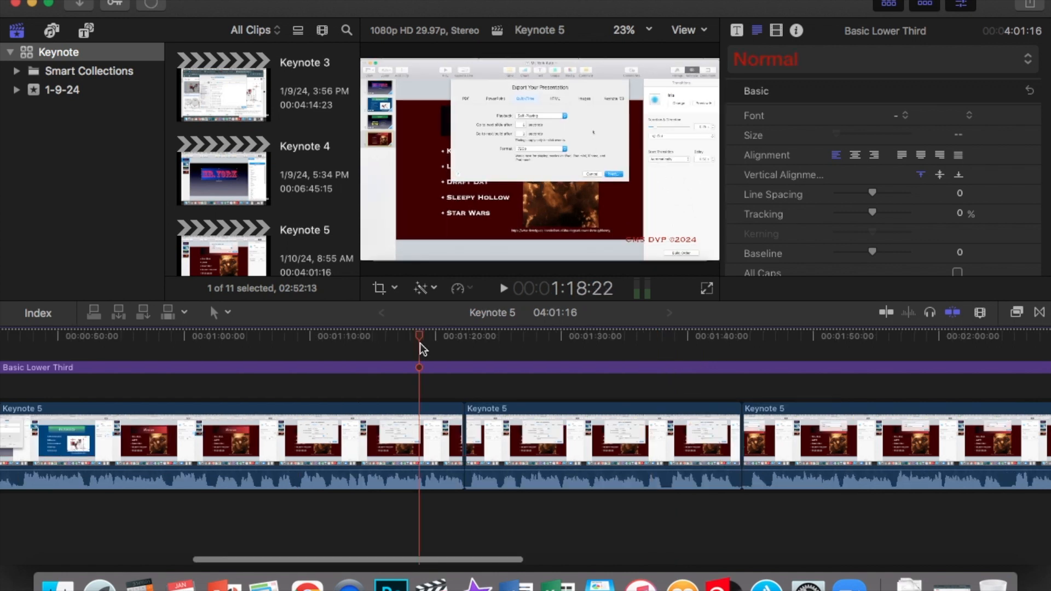
pyautogui.click(339, 331)
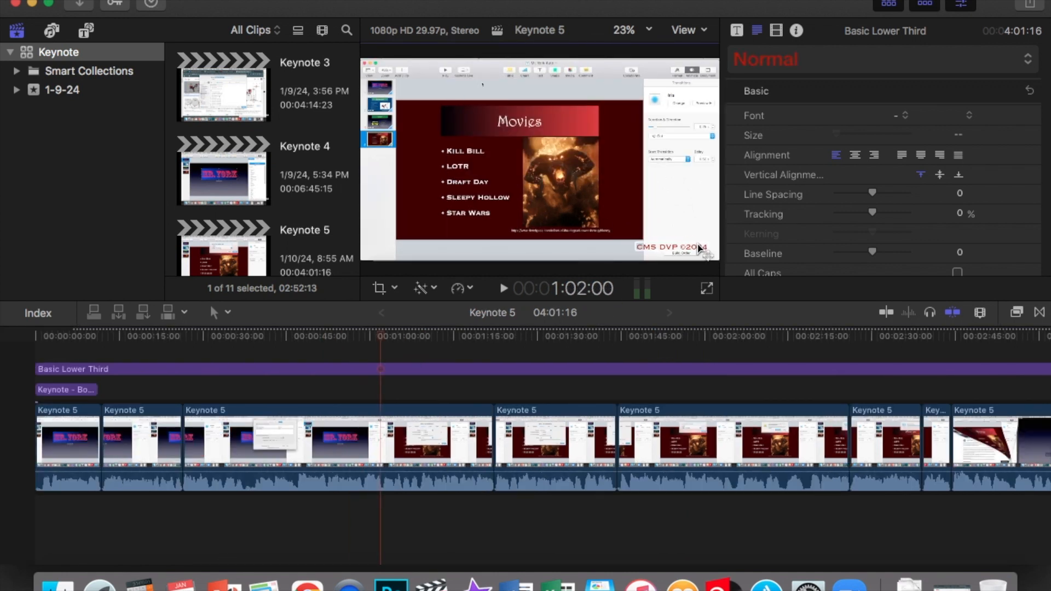
# Reduce the copyright title's text size to 32 and position it just above the Build Order button in the recorded sidebar.
pyautogui.click(710, 246)
pyautogui.moveTo(846, 220); pyautogui.dragTo(842, 219)
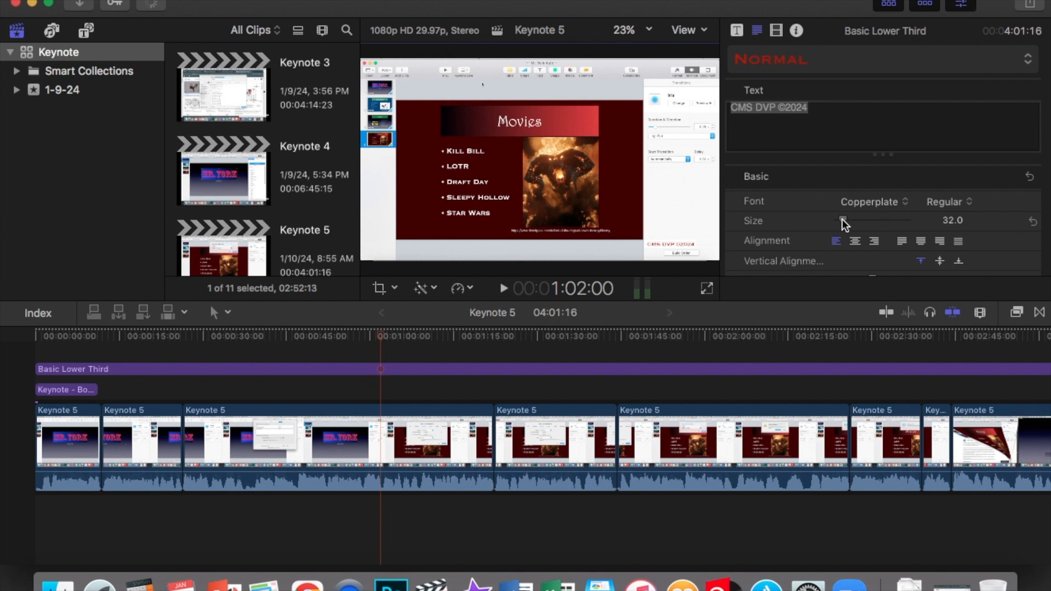
pyautogui.moveTo(678, 242); pyautogui.dragTo(690, 240)
# Check the smaller copyright title in full screen and compare its placement over the cropped third clip and the uncropped fourth clip.
pyautogui.click(330, 347)
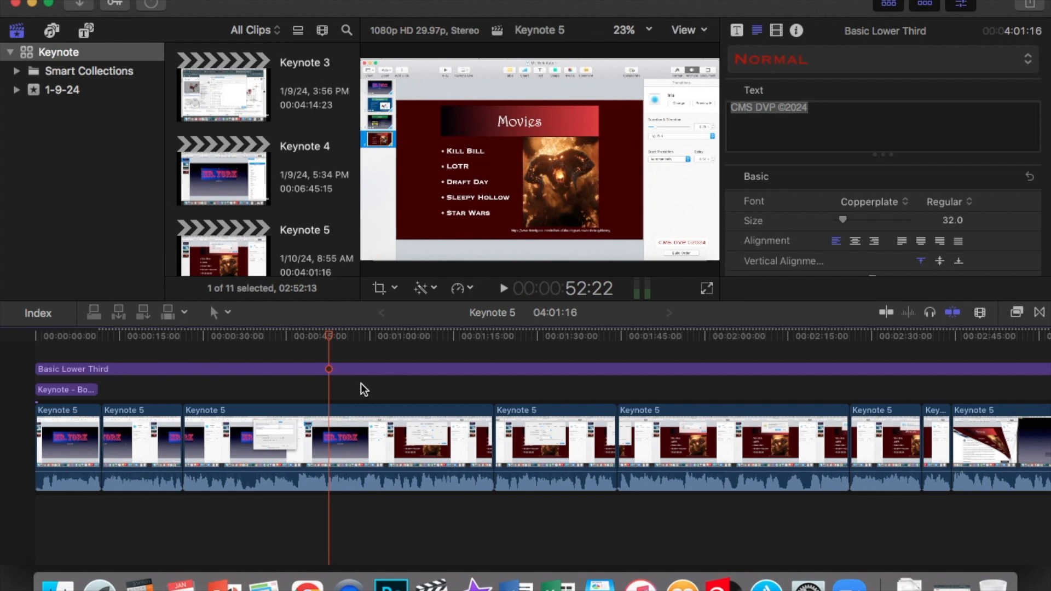
pyautogui.click(707, 290)
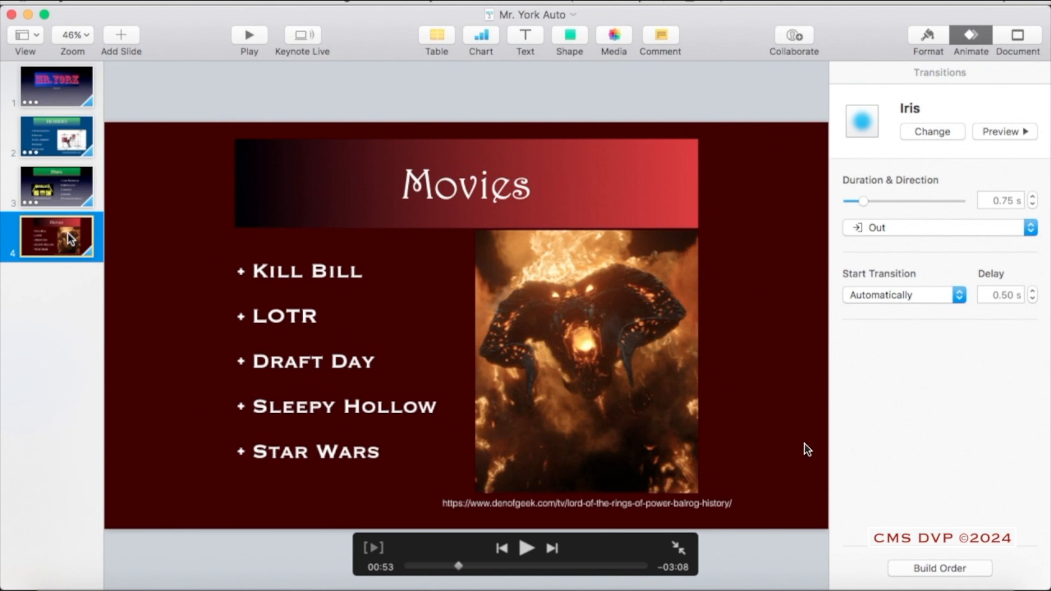
pyautogui.press('Escape')
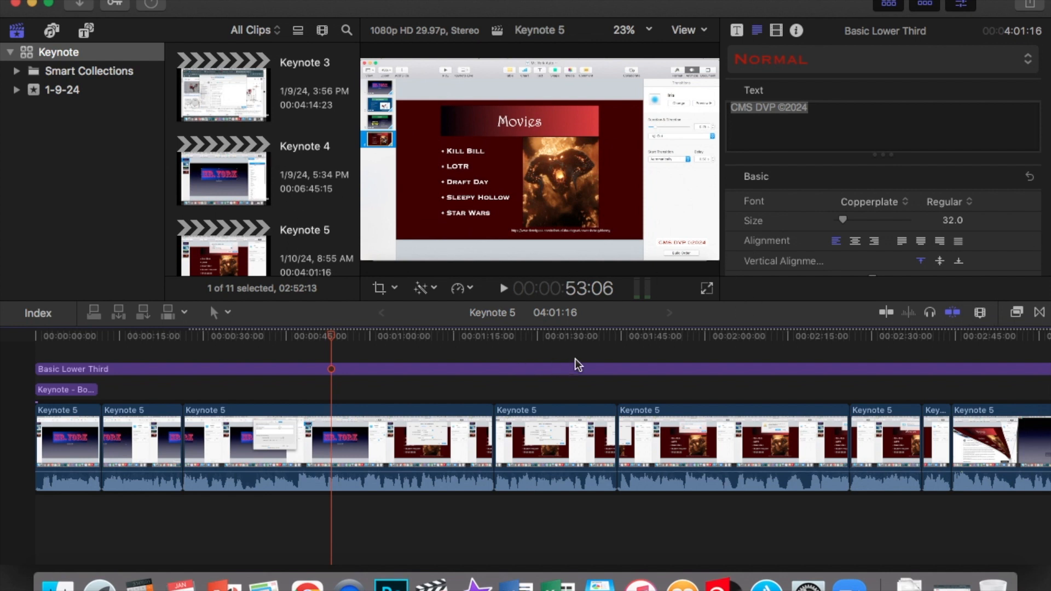
pyautogui.click(694, 340)
pyautogui.click(343, 356)
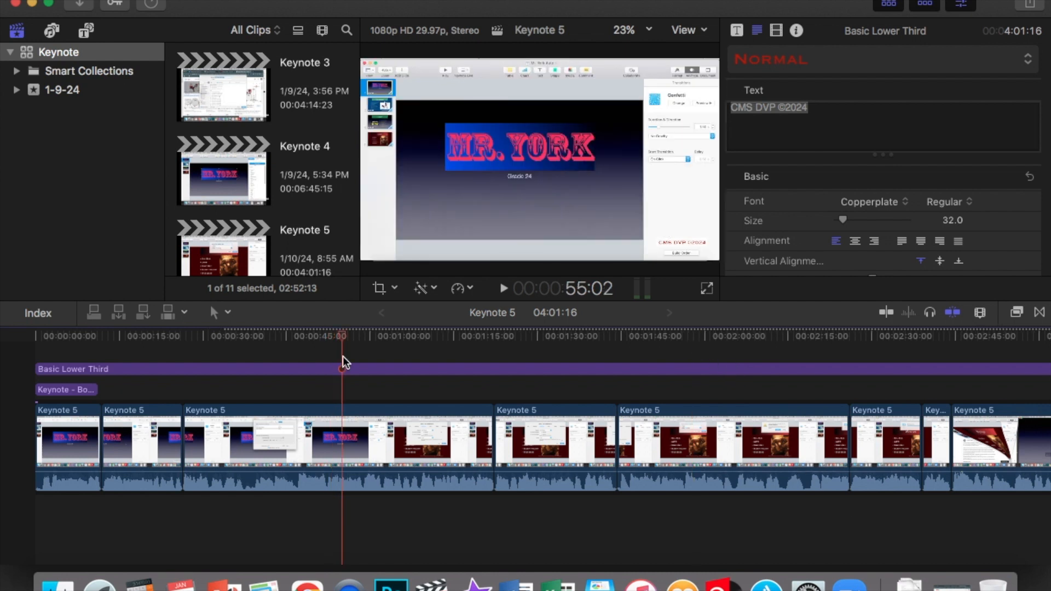
pyautogui.click(545, 347)
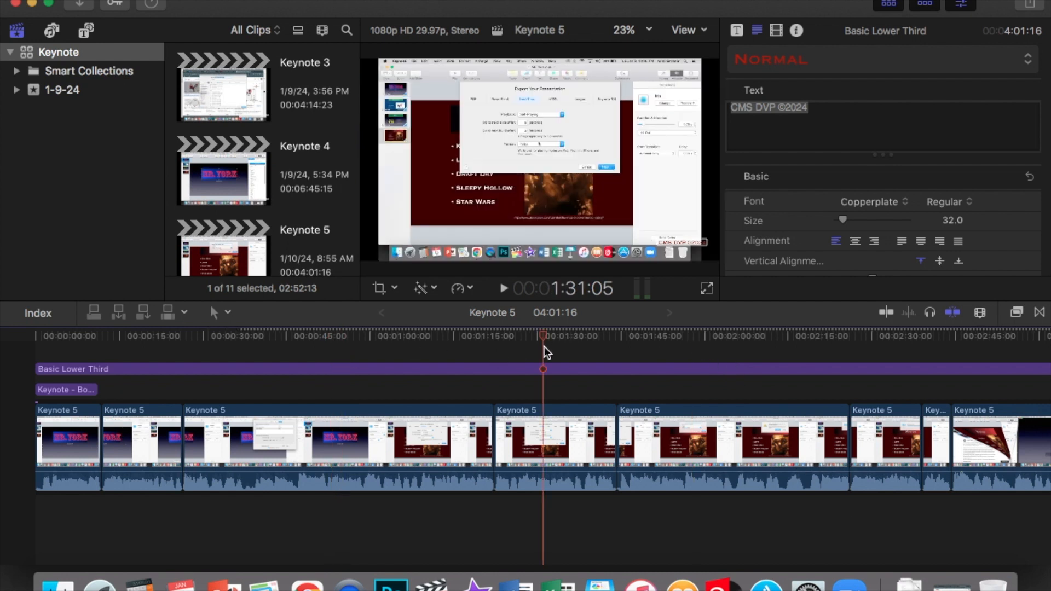
pyautogui.click(346, 341)
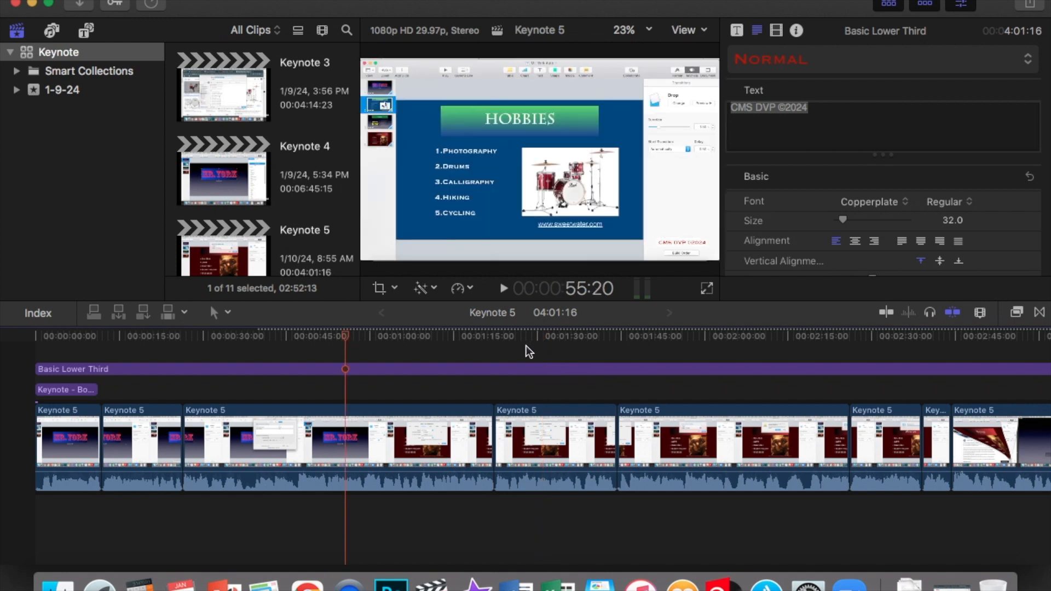
pyautogui.click(541, 348)
pyautogui.click(317, 356)
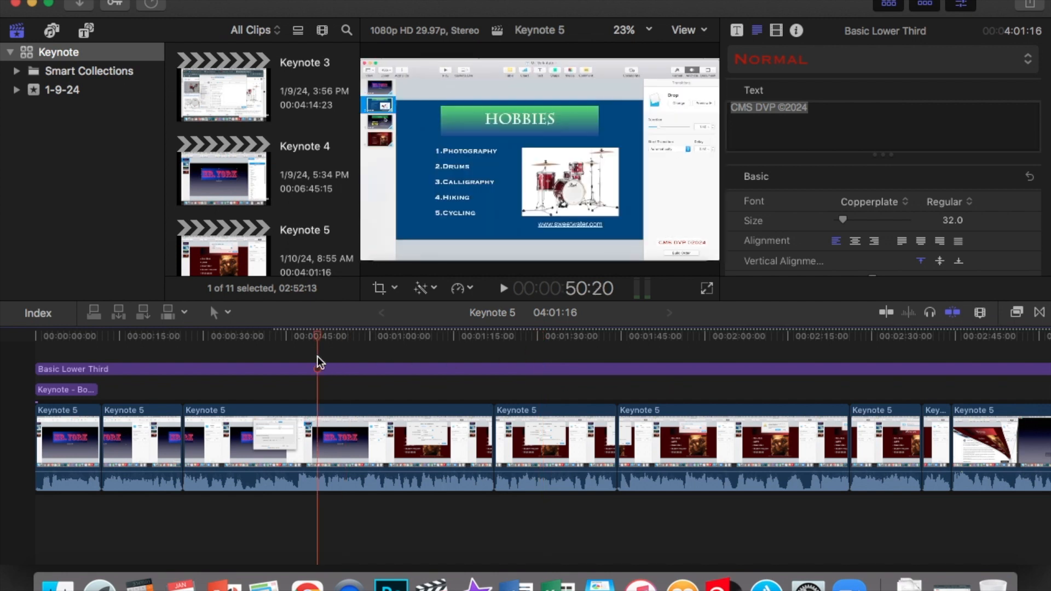
# Select the Keynote 1 project in the browser and look over the whole Keynote 5 timeline from start to end.
pyautogui.scroll(-2, 273, 146)
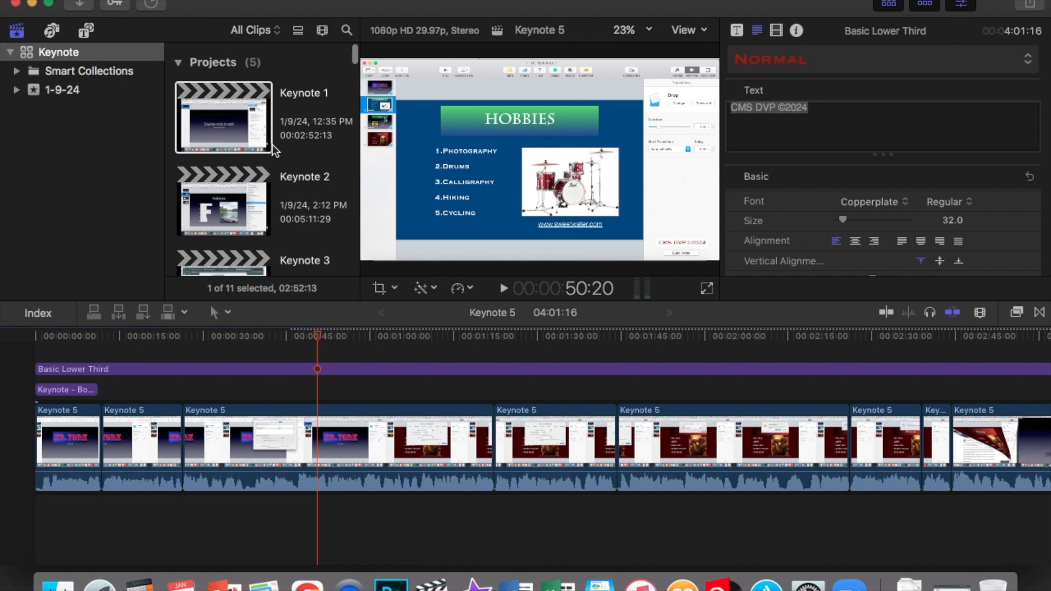
pyautogui.click(235, 123)
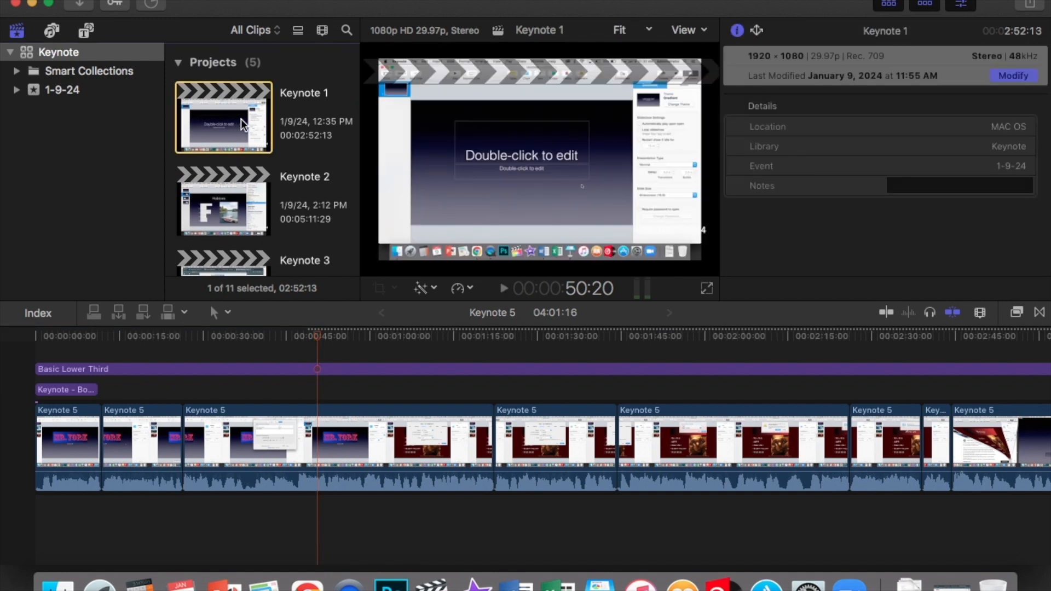
pyautogui.hscroll(10, 399, 466)
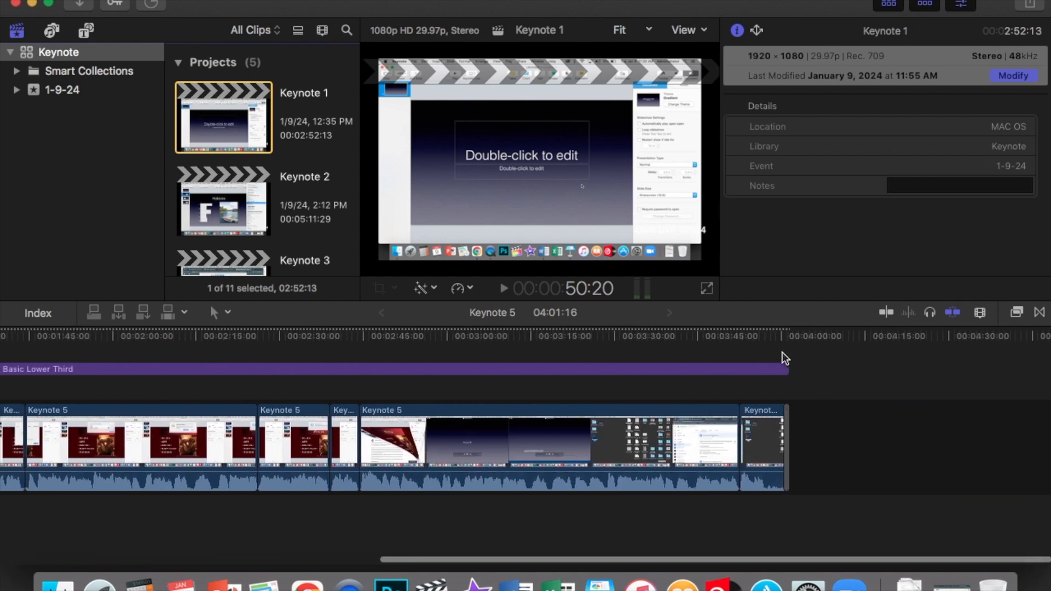
pyautogui.hscroll(-7, 689, 476)
pyautogui.hscroll(-5, 691, 481)
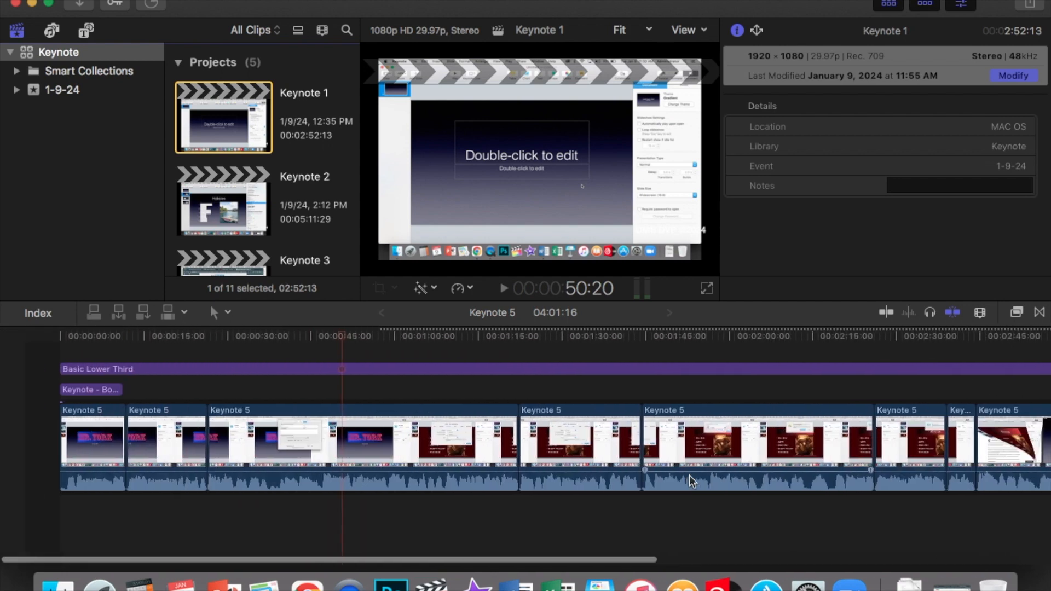
pyautogui.hscroll(3, 691, 463)
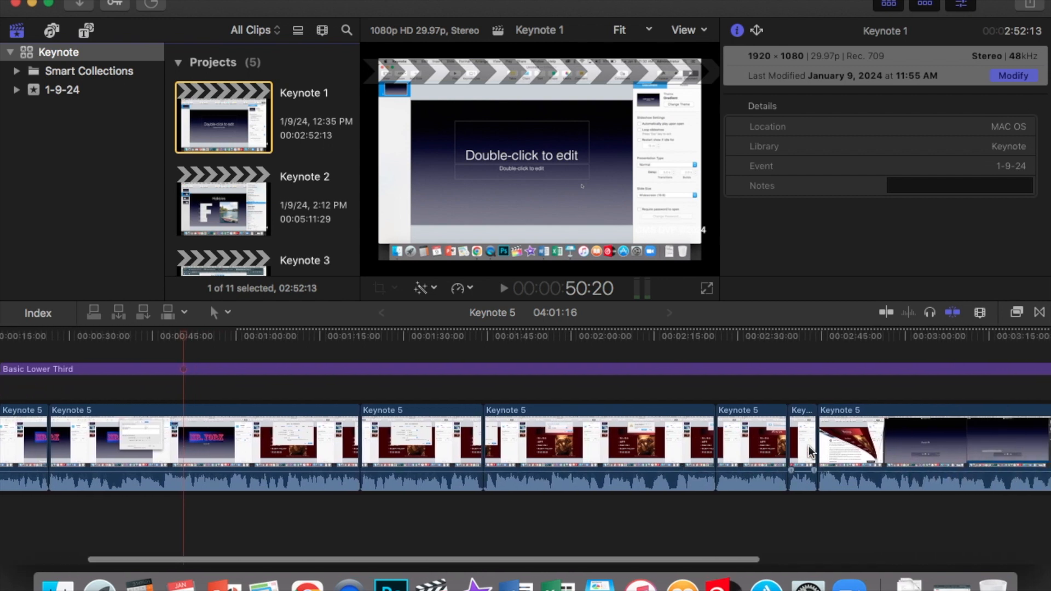
pyautogui.hscroll(-3, 691, 462)
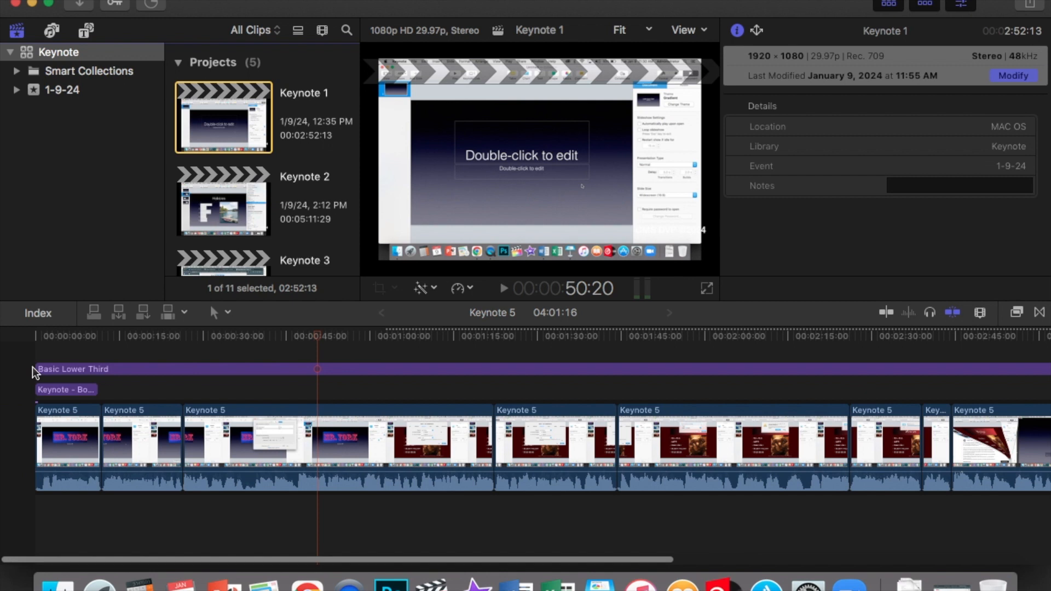
# Preview the Keynote 5 timeline at several points from the opening title through the cropped clip to the fourth clip.
pyautogui.click(68, 348)
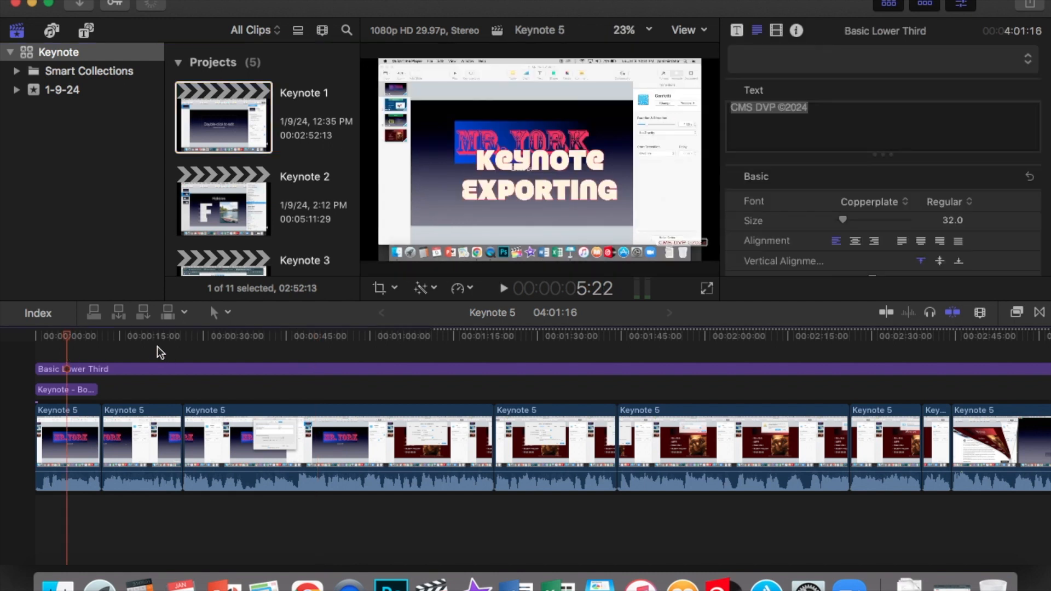
pyautogui.click(157, 346)
pyautogui.click(235, 342)
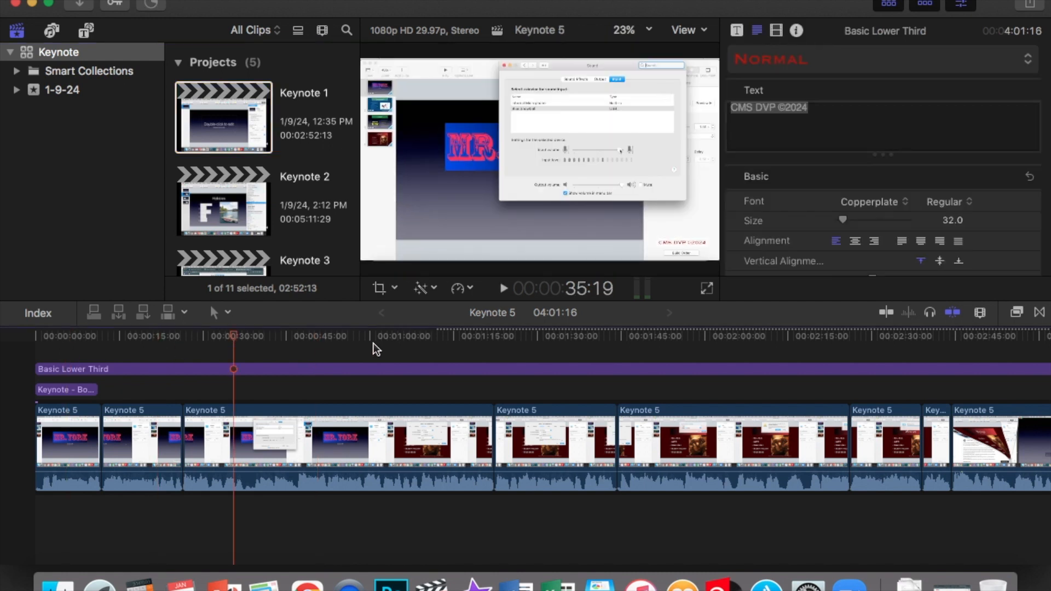
pyautogui.click(437, 345)
pyautogui.click(549, 348)
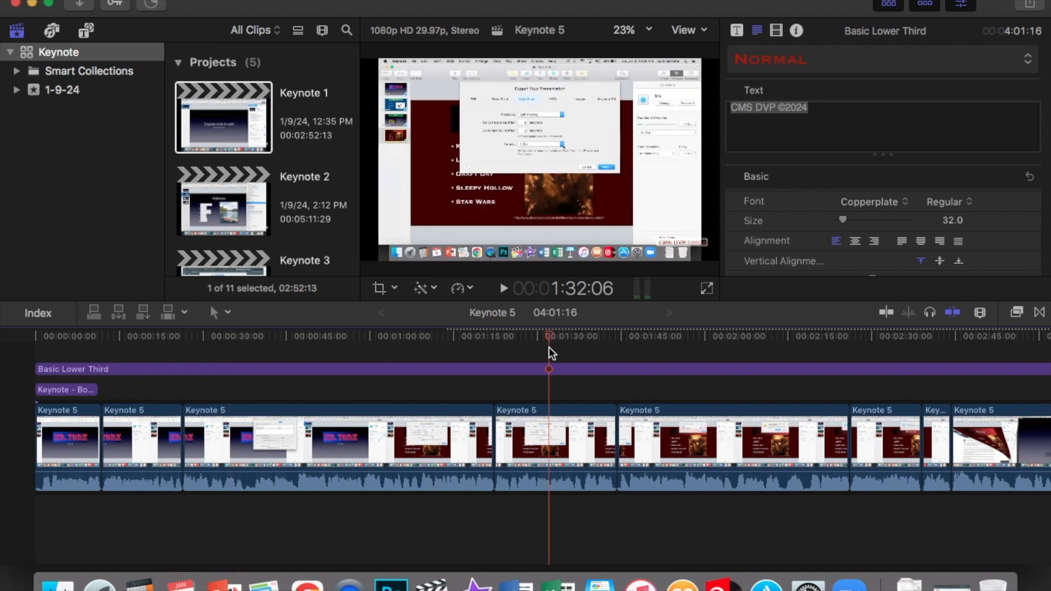